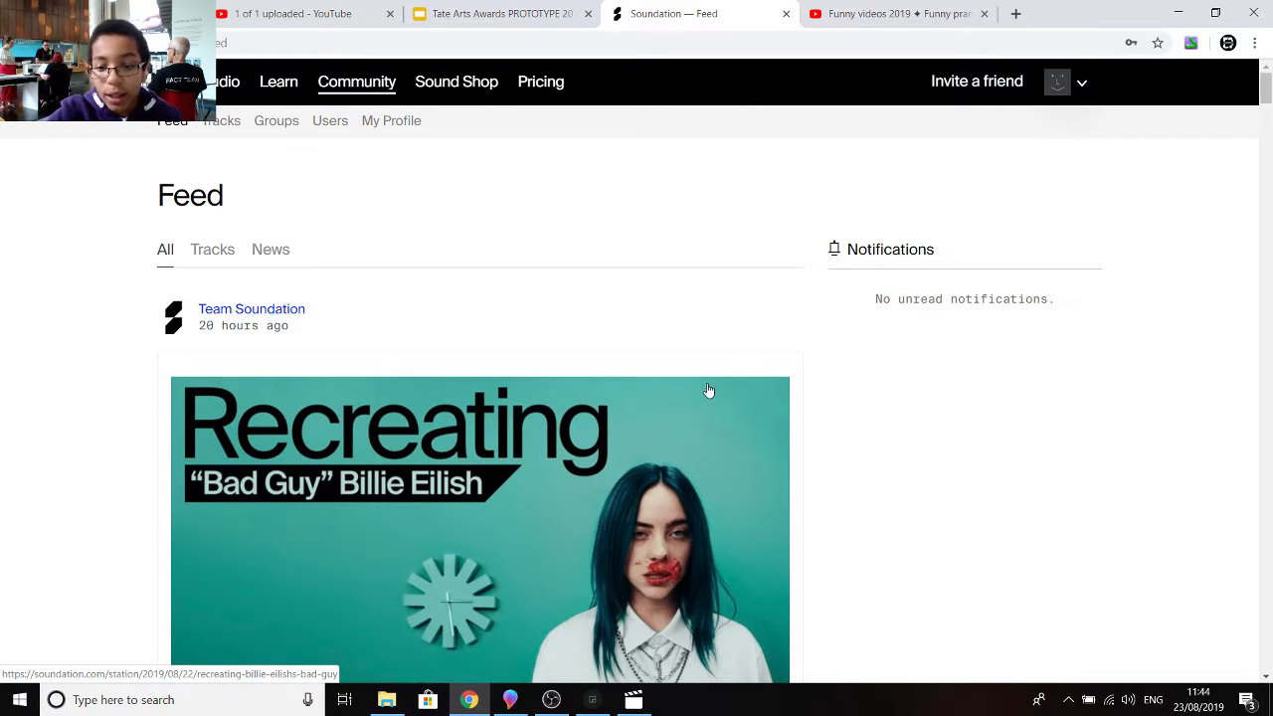
# Step: Scroll the Soundation community feed, then switch to the Studio from the top navigation
pyautogui.scroll(-6, 458, 334)
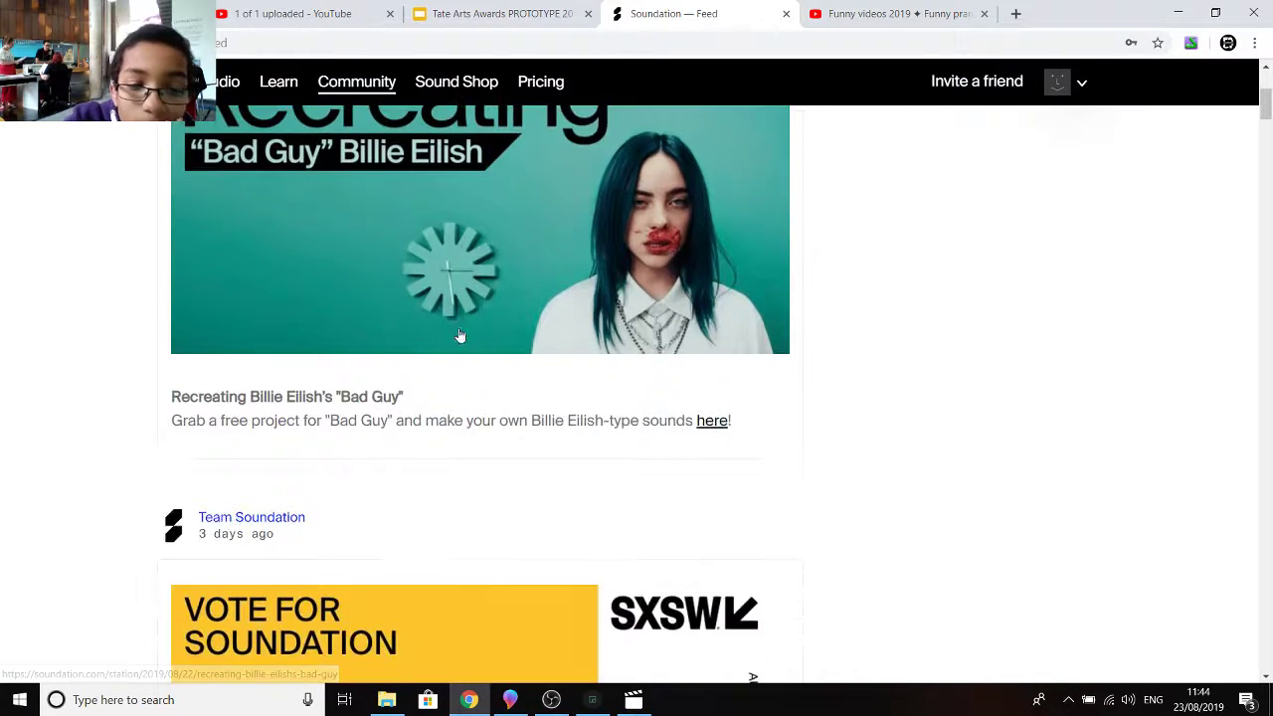
pyautogui.scroll(-13, 476, 426)
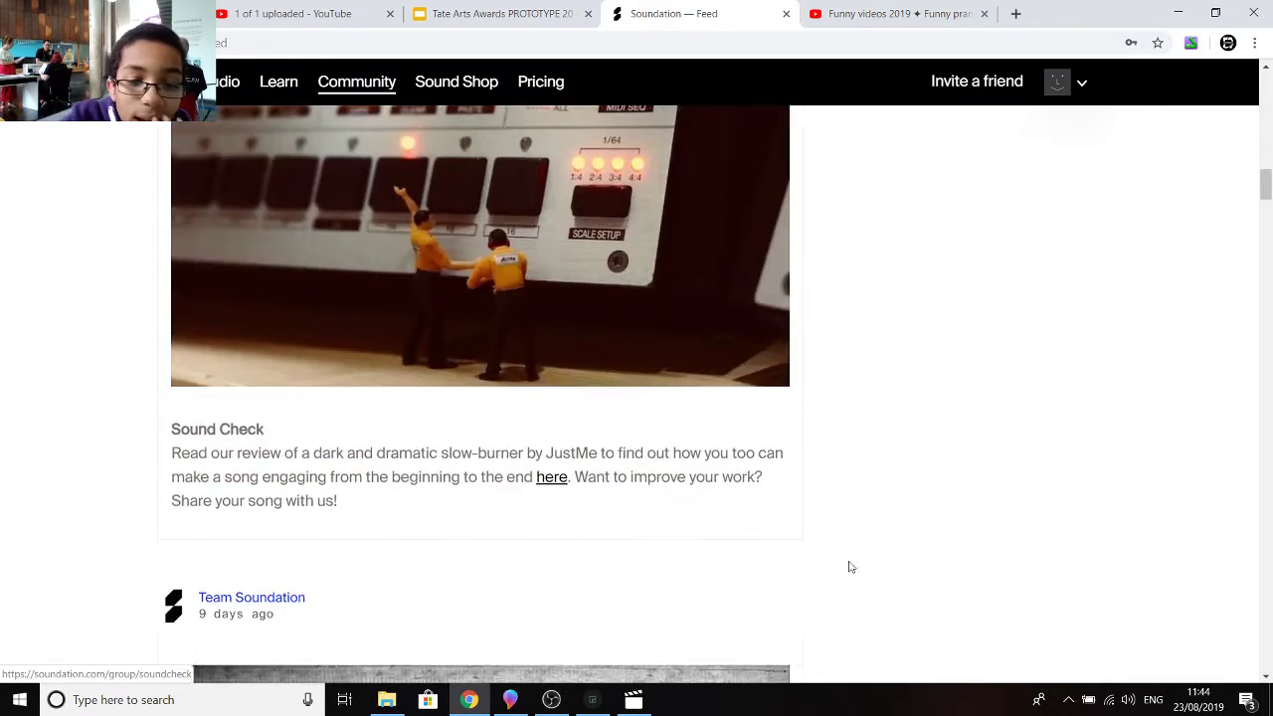
pyautogui.scroll(17, 798, 312)
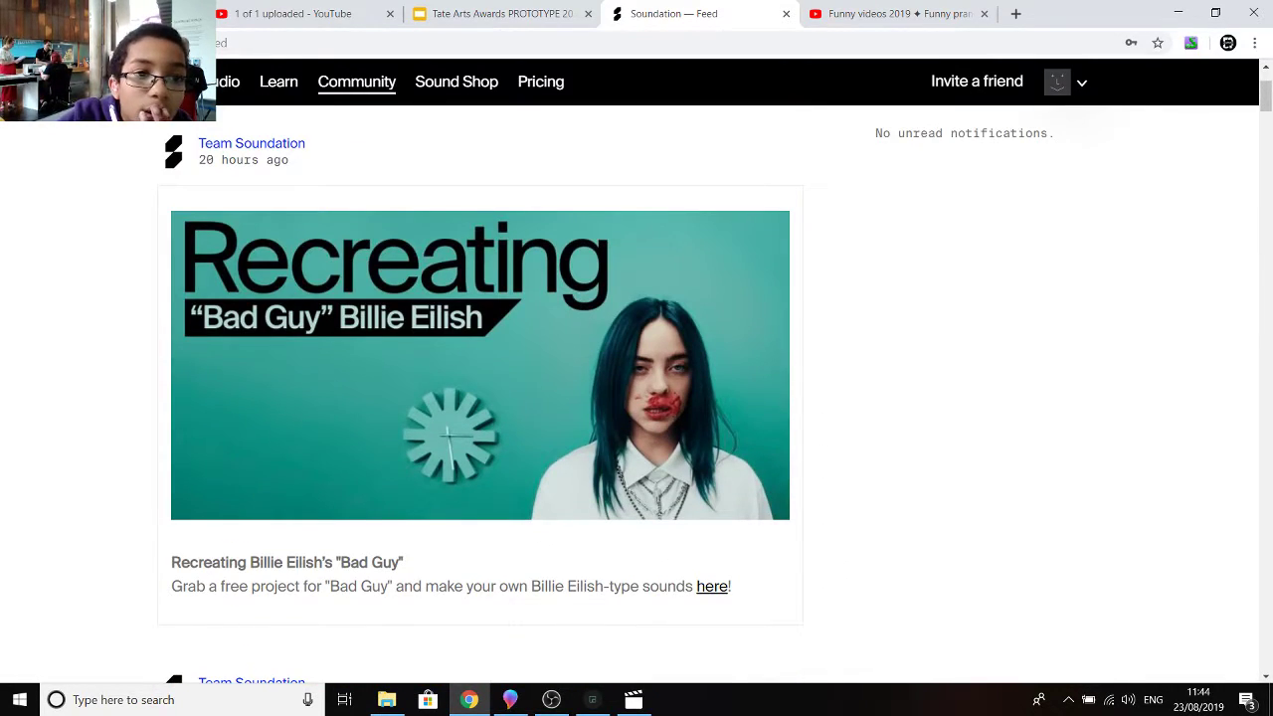
pyautogui.click(229, 82)
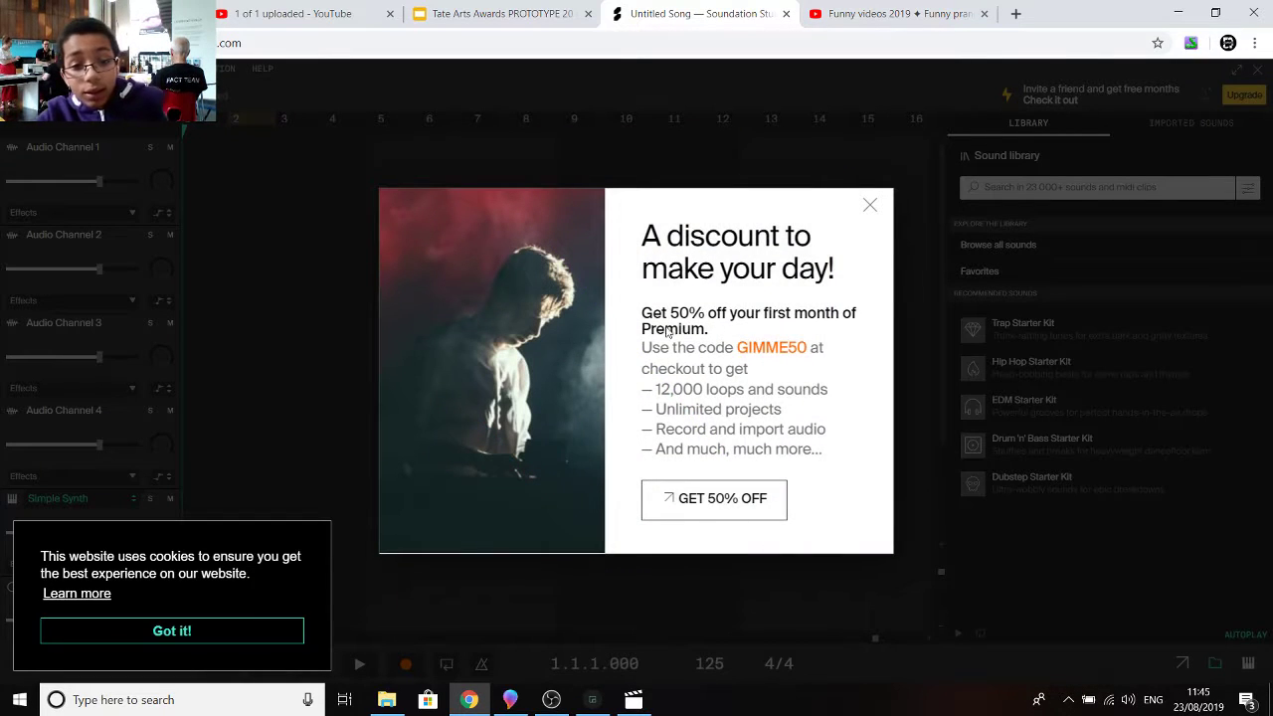
# Step: Dismiss the pop-ups, start a new song and delete the Simple Synth channel
pyautogui.click(868, 206)
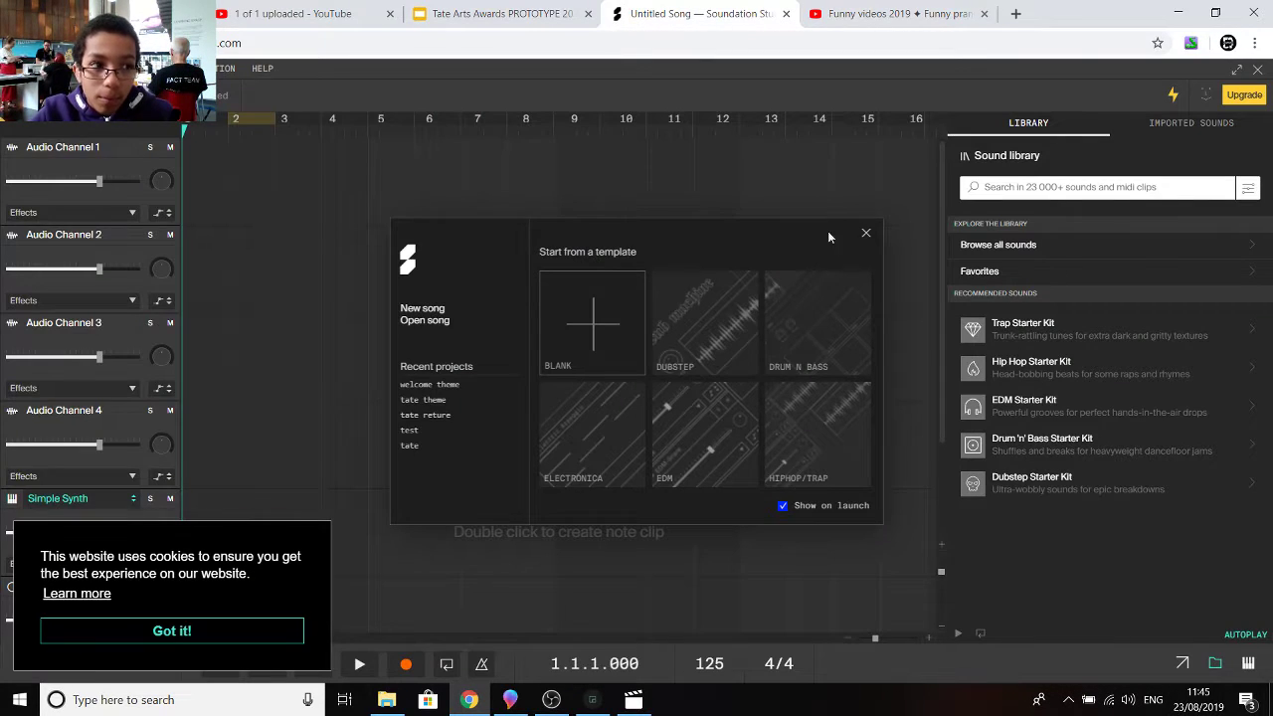
pyautogui.click(422, 310)
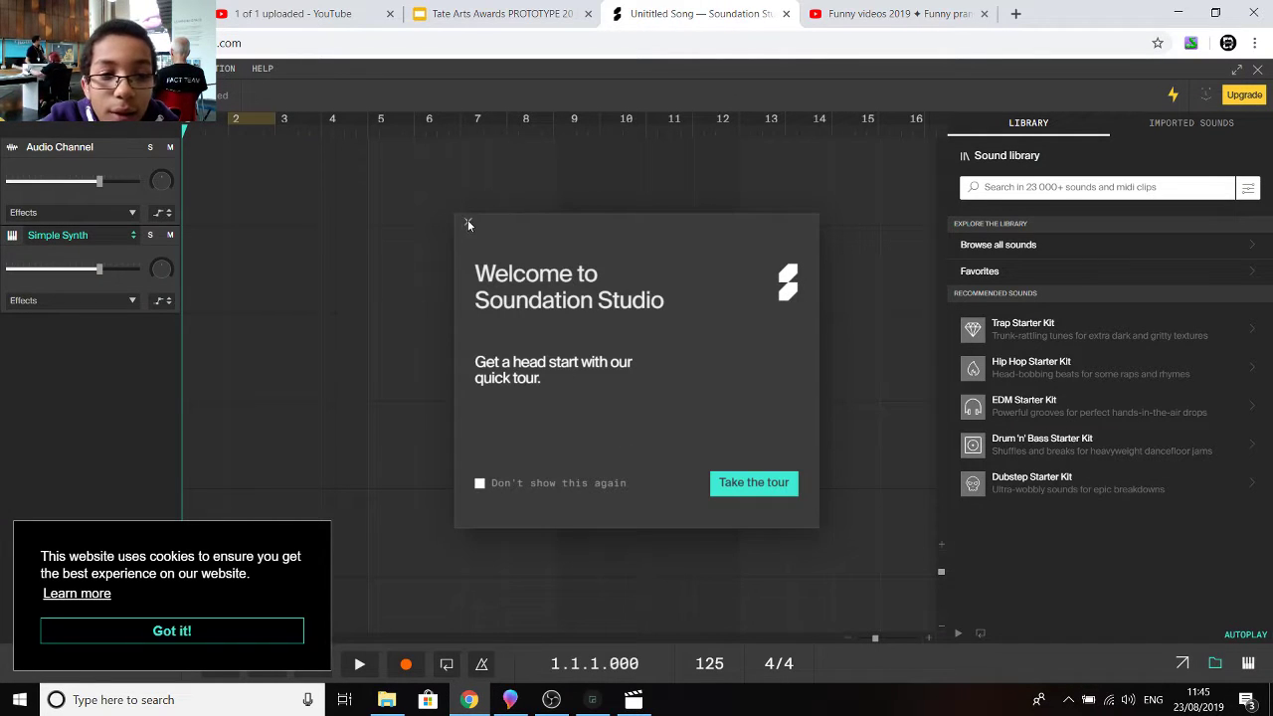
pyautogui.click(468, 220)
pyautogui.rightClick(86, 249)
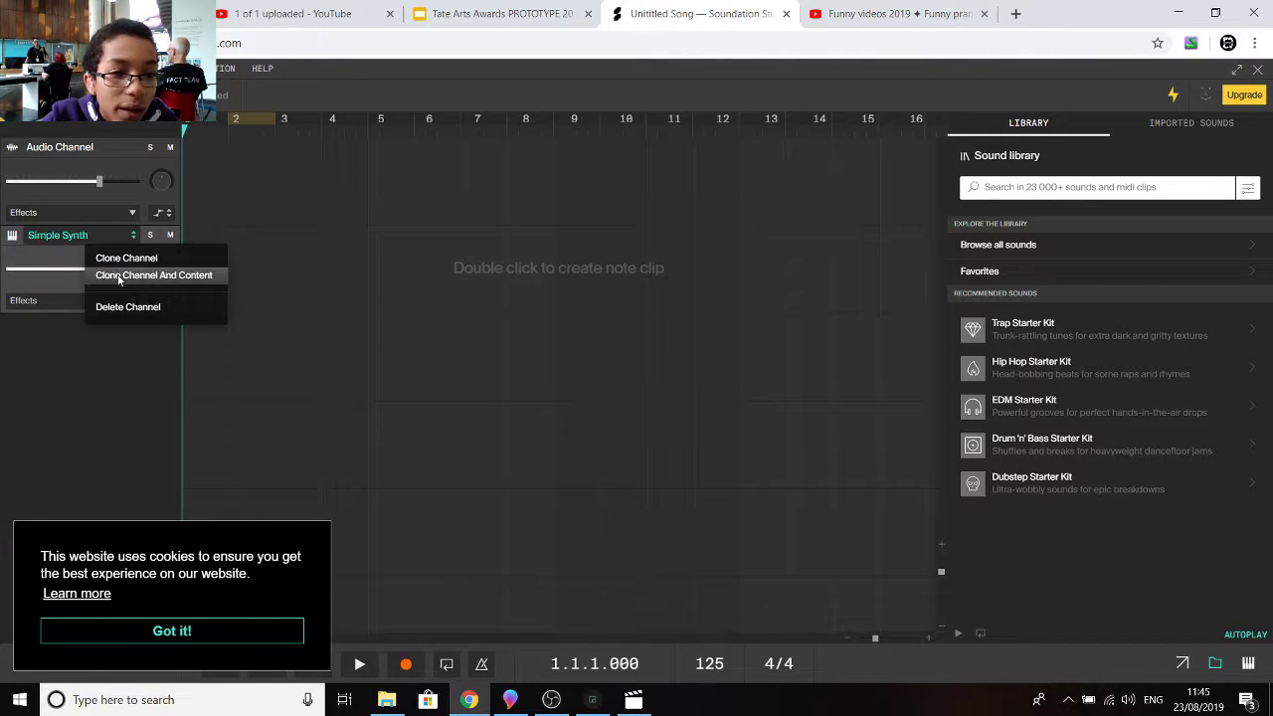
pyautogui.click(129, 306)
pyautogui.click(165, 631)
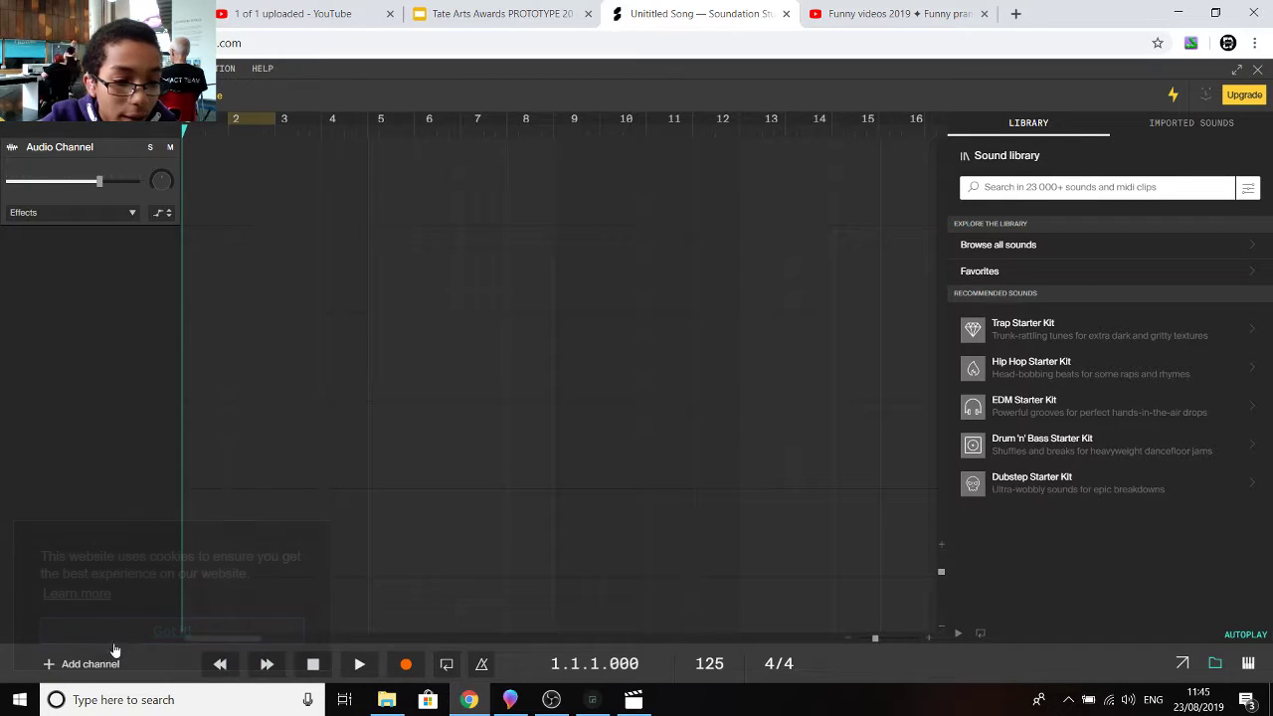
# Step: Add four more audio channels, for five audio channels in total
pyautogui.moveTo(86, 662)
pyautogui.click(117, 580)
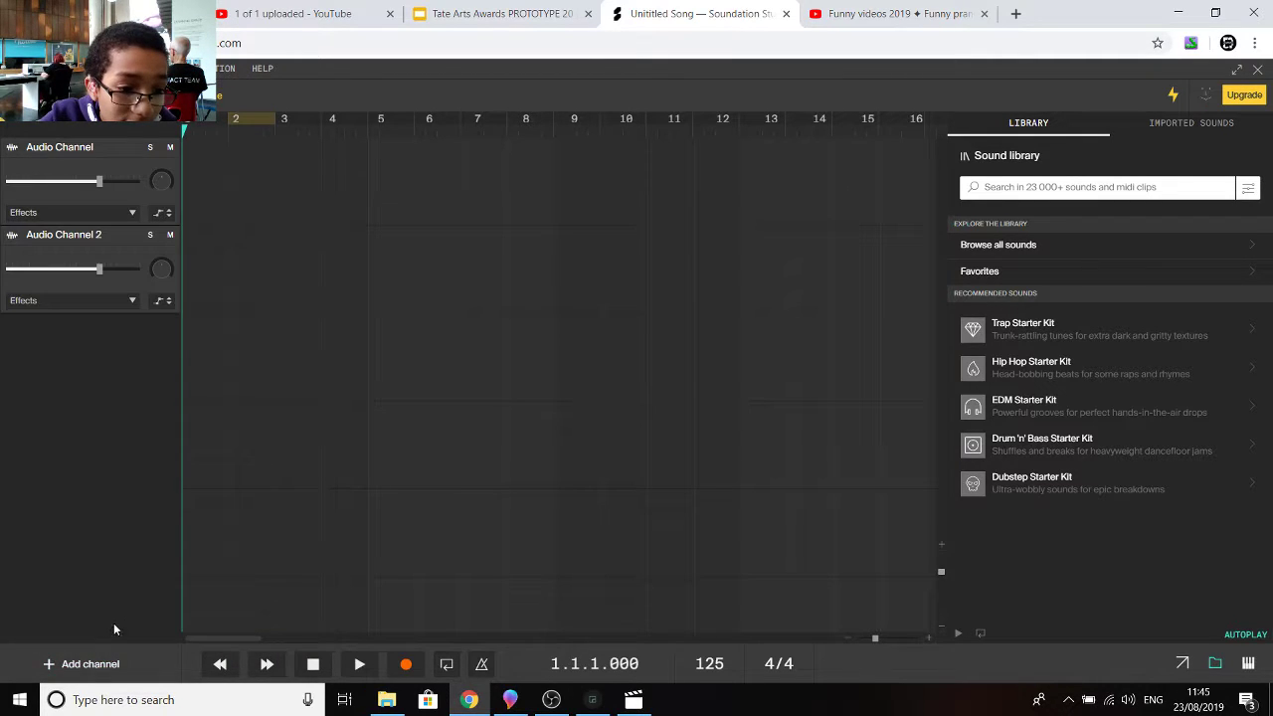
pyautogui.moveTo(123, 639)
pyautogui.click(114, 575)
pyautogui.moveTo(74, 663)
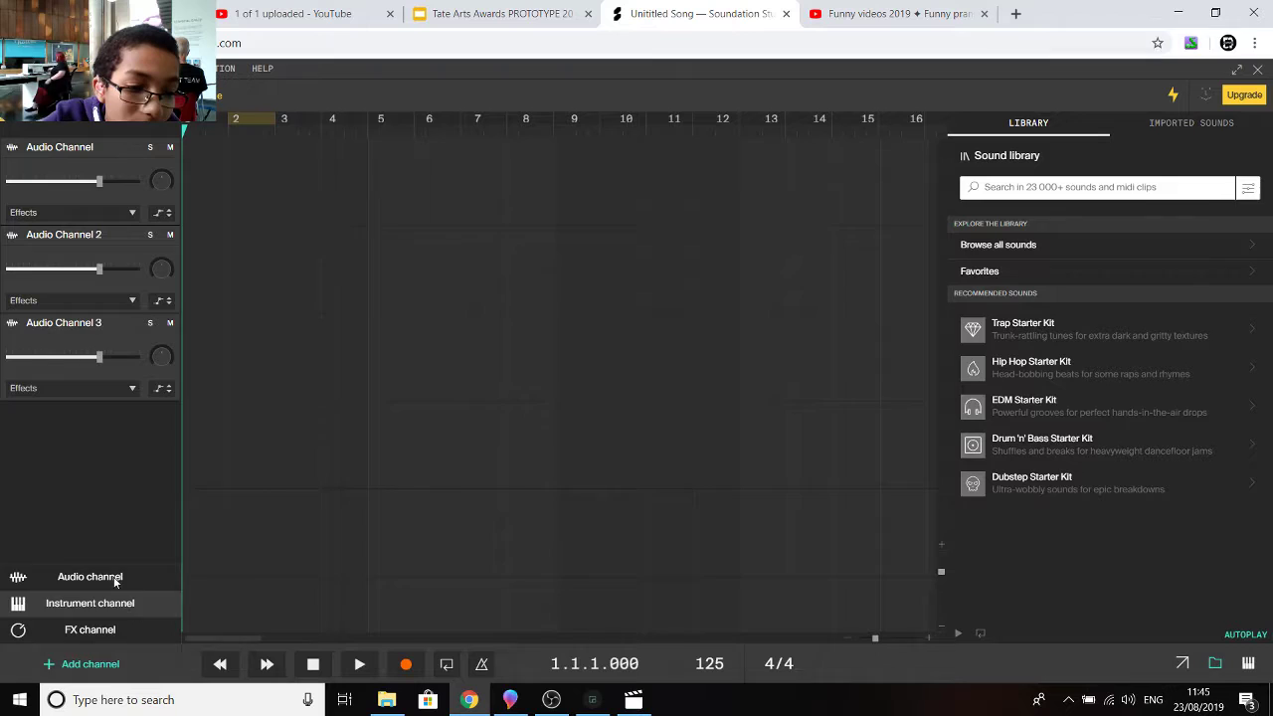
pyautogui.click(114, 577)
pyautogui.moveTo(141, 642)
pyautogui.click(134, 572)
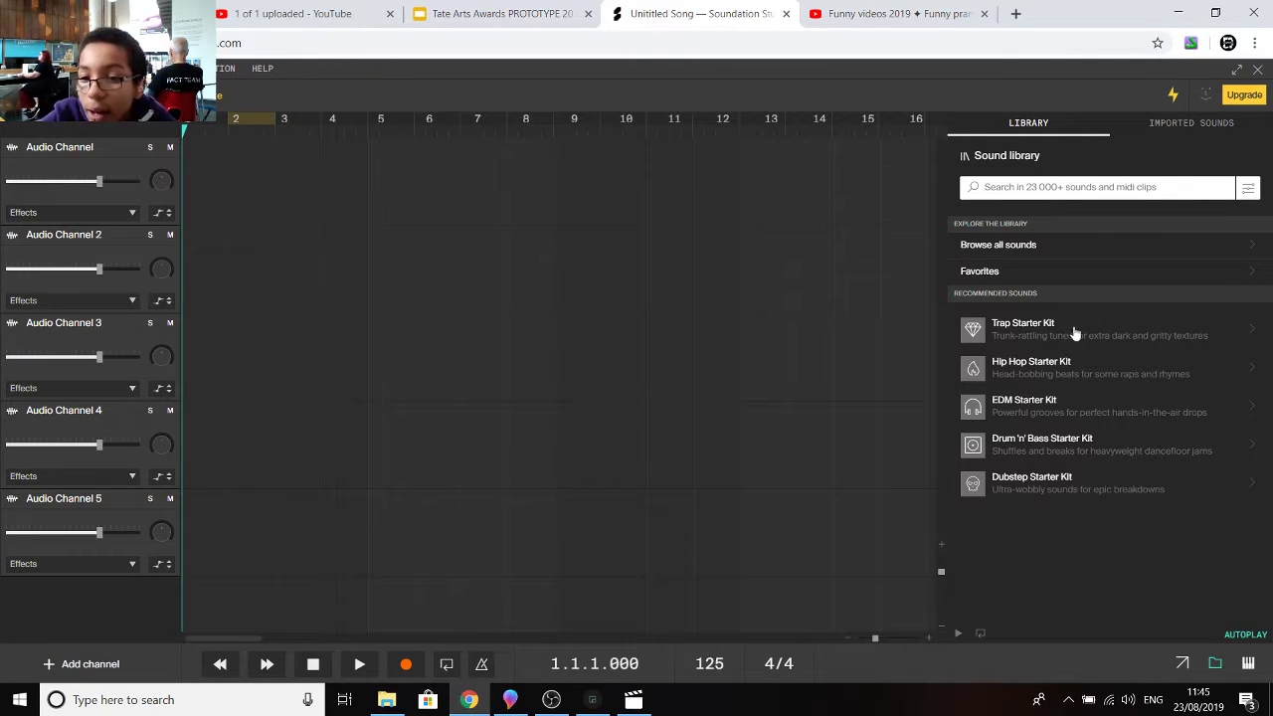
# Step: Audition the Trap Starter Kit 808 bass loops and place 808 Bass Slide at bar 1 of channel 1
pyautogui.moveTo(983, 335)
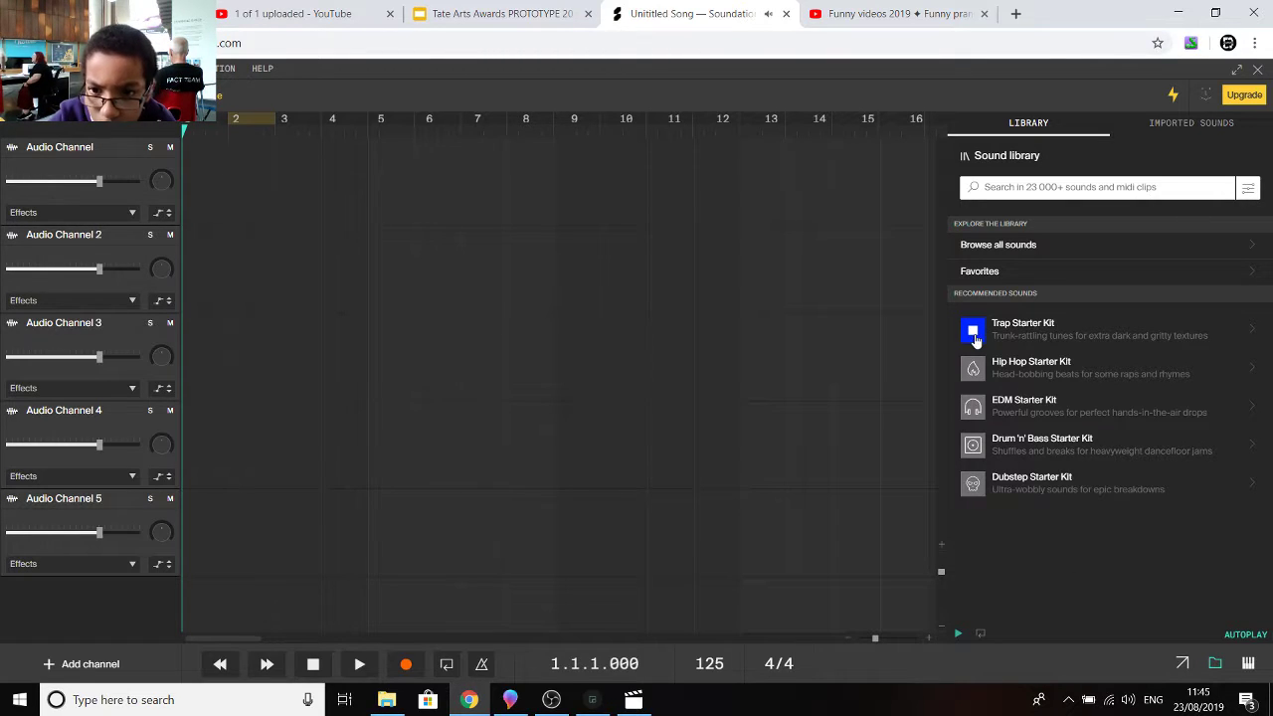
pyautogui.click(1149, 344)
pyautogui.scroll(-2, 1121, 343)
pyautogui.click(1041, 395)
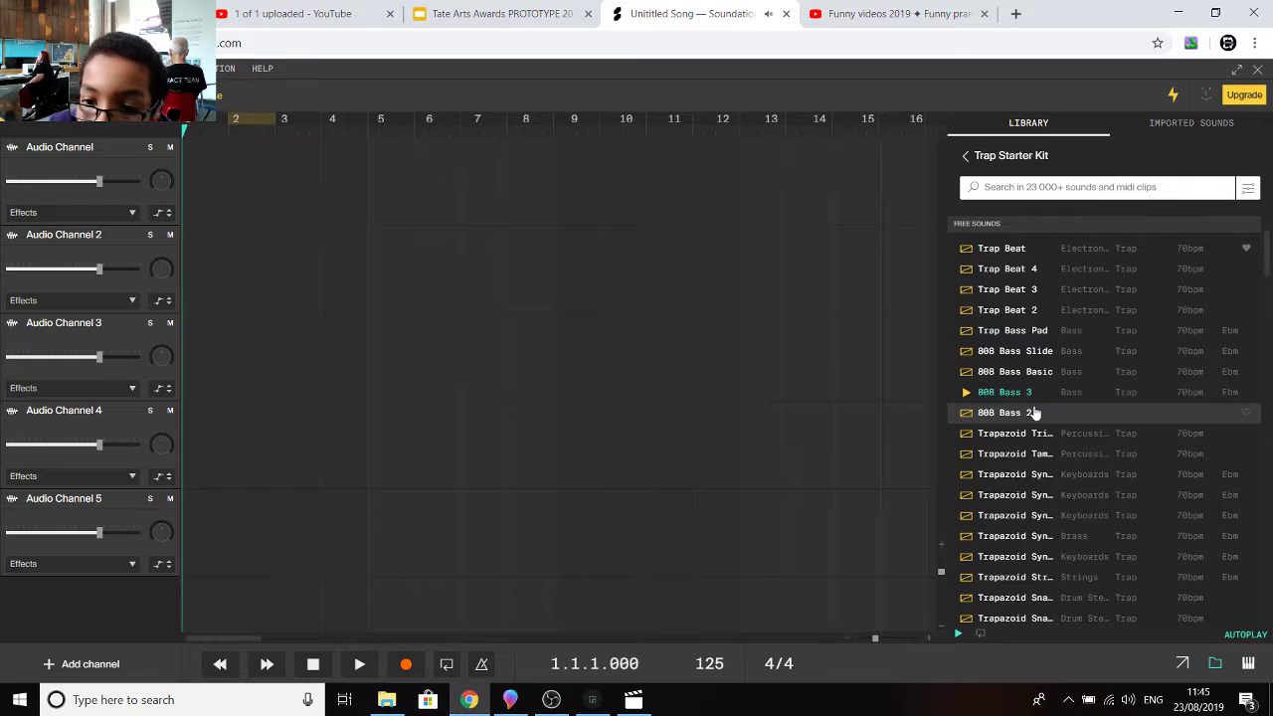
pyautogui.click(1044, 376)
pyautogui.click(1042, 353)
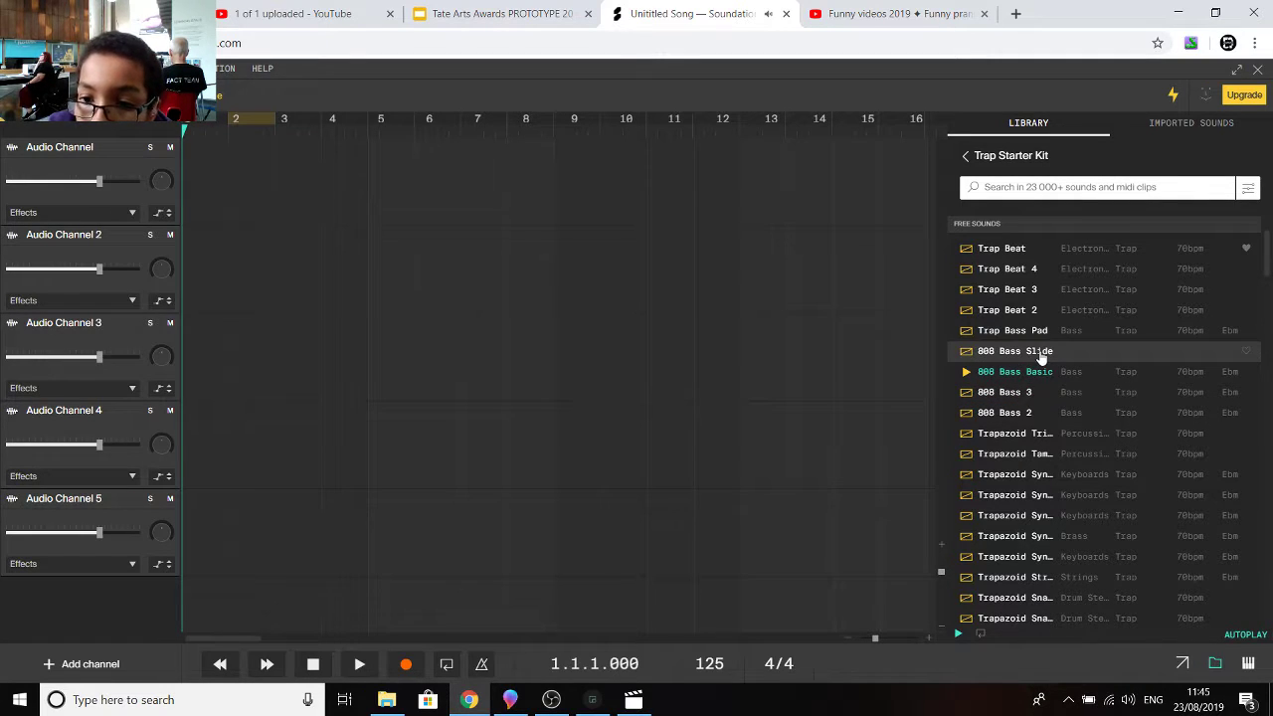
pyautogui.moveTo(1041, 356); pyautogui.dragTo(232, 176)
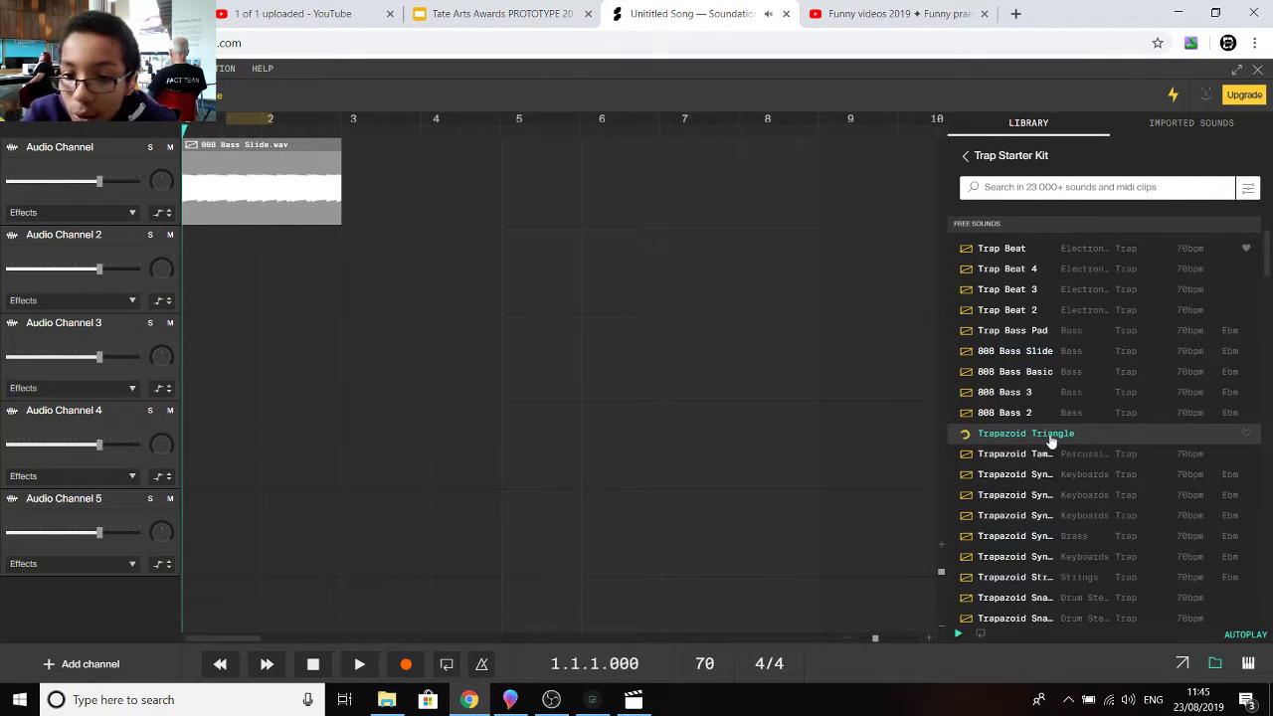
# Step: Audition Trapazoid loops: Synth Line, Tambourine, Synth Tone, Triangle, Bells, Strings Tremolo, Brass Stab
pyautogui.click(1067, 497)
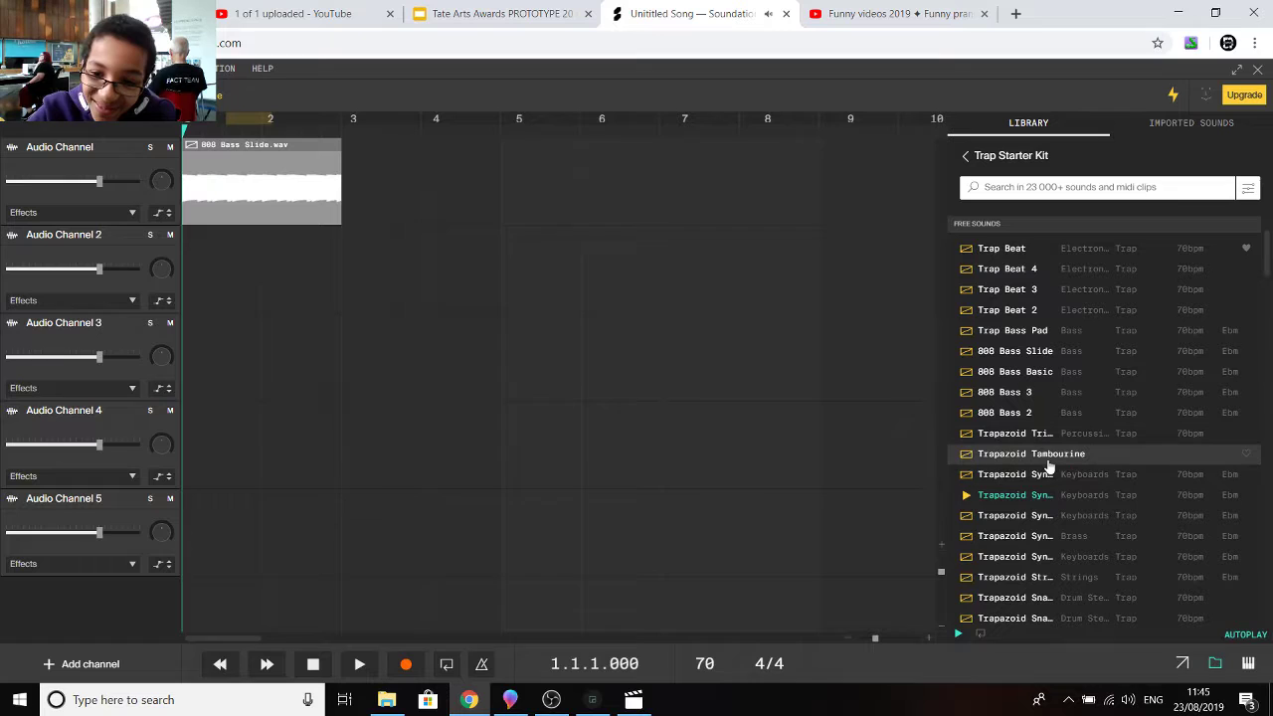
pyautogui.click(1049, 455)
pyautogui.click(1064, 476)
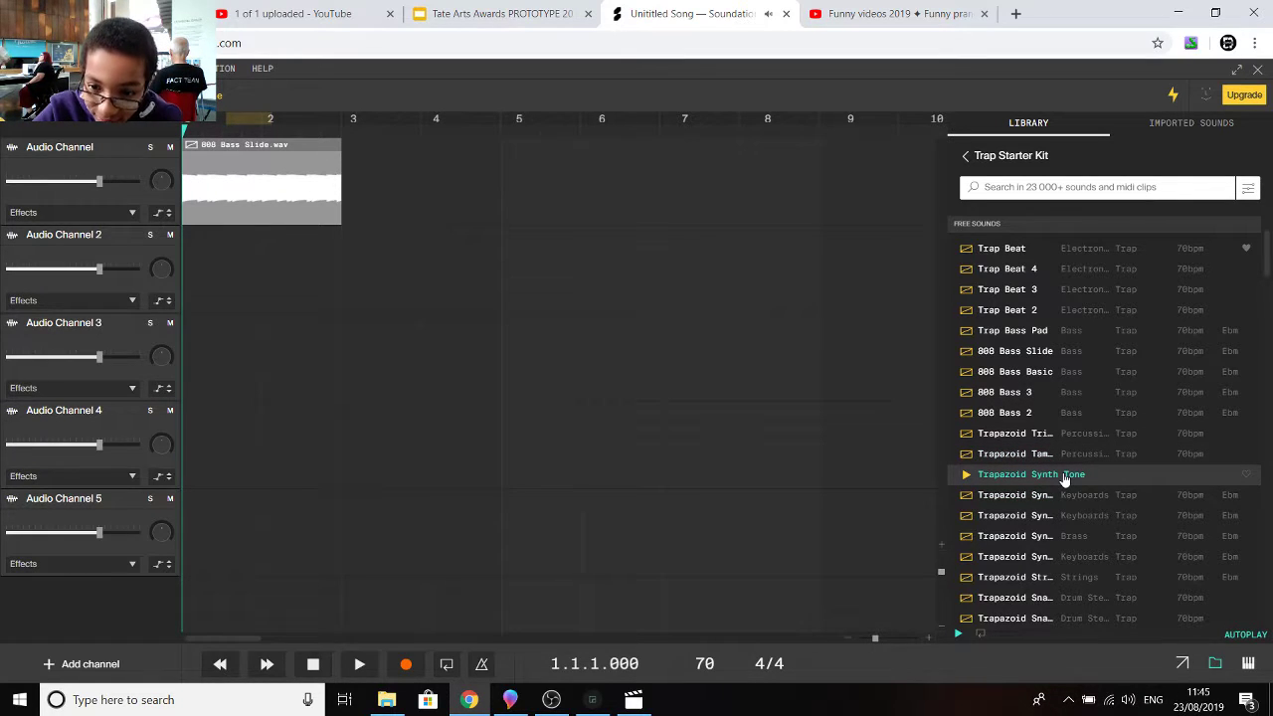
pyautogui.click(1044, 437)
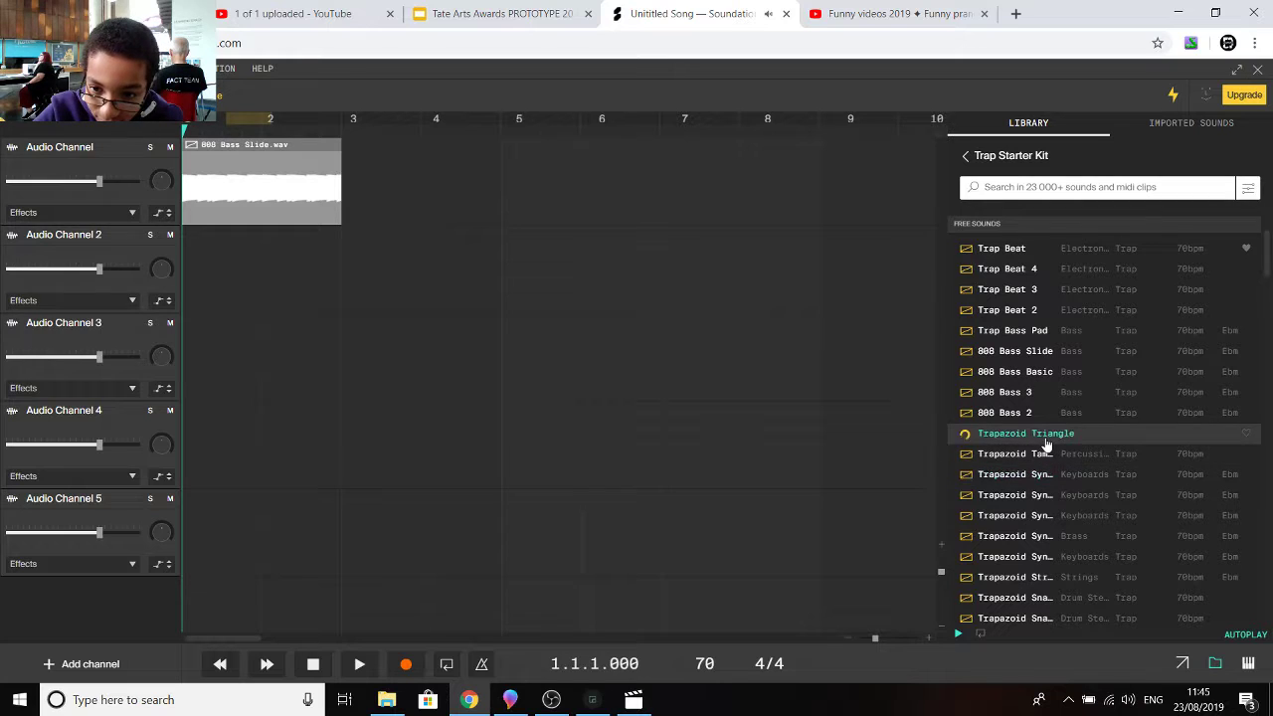
pyautogui.click(1111, 563)
pyautogui.click(1107, 579)
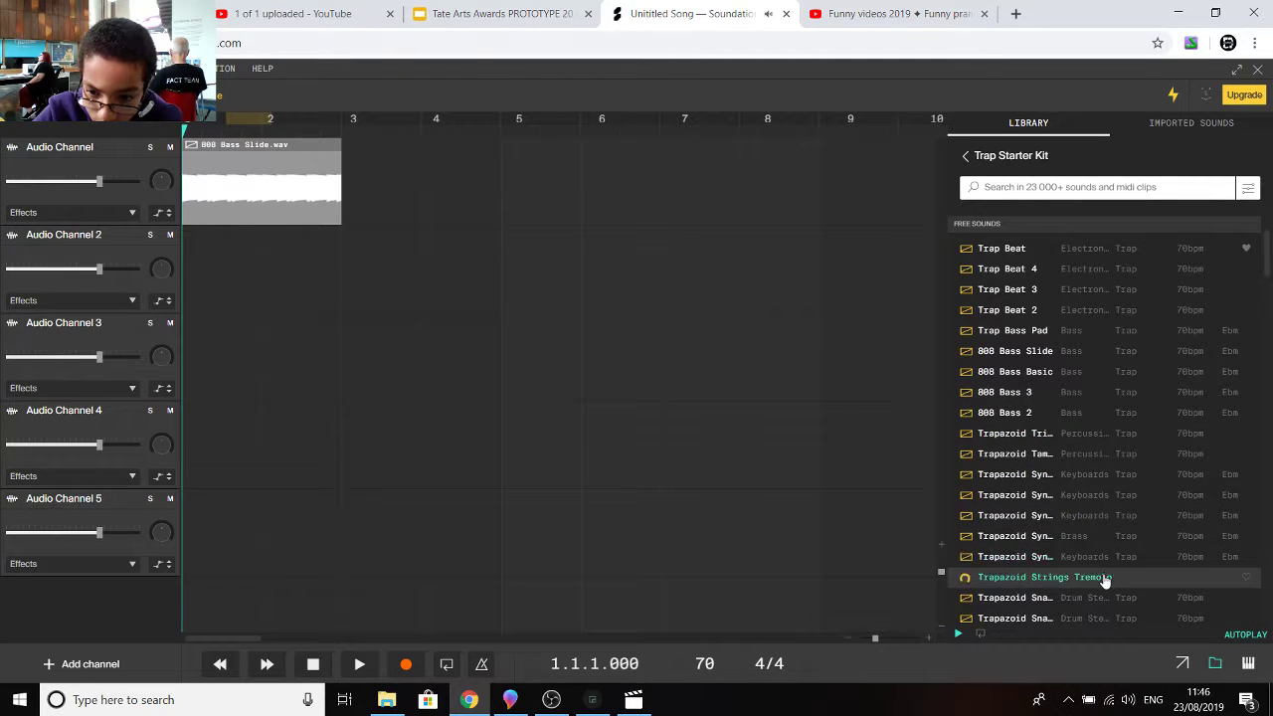
pyautogui.click(1102, 539)
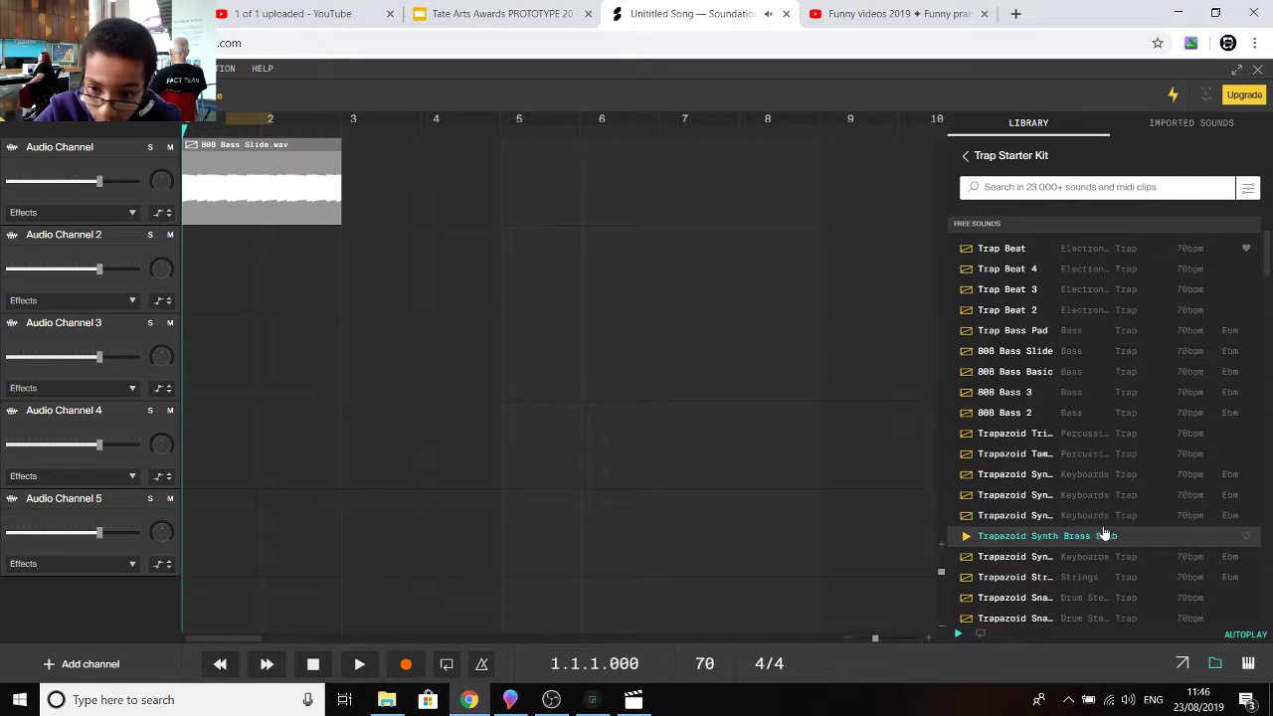
pyautogui.click(1095, 498)
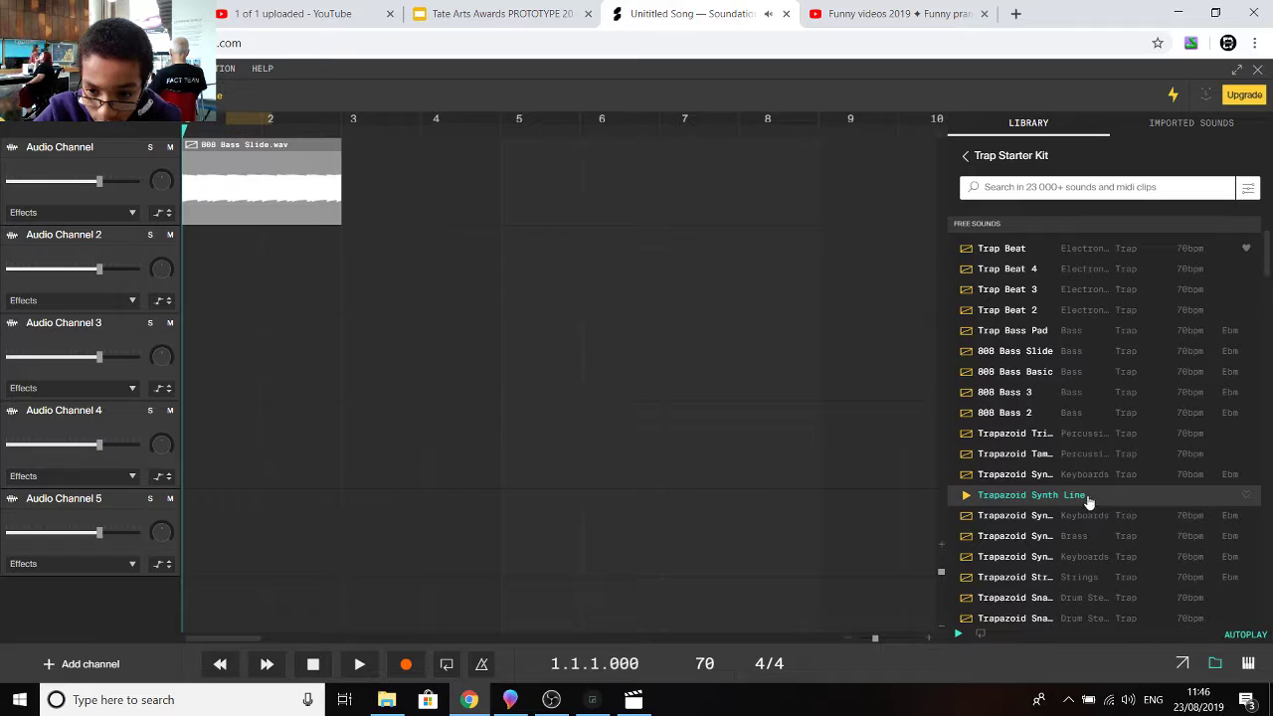
# Step: Recheck a few Trapazoid loops and place Trapazoid Synth Fairy on Audio Channel 2 at bar 3
pyautogui.scroll(-1, 1089, 502)
pyautogui.click(1095, 478)
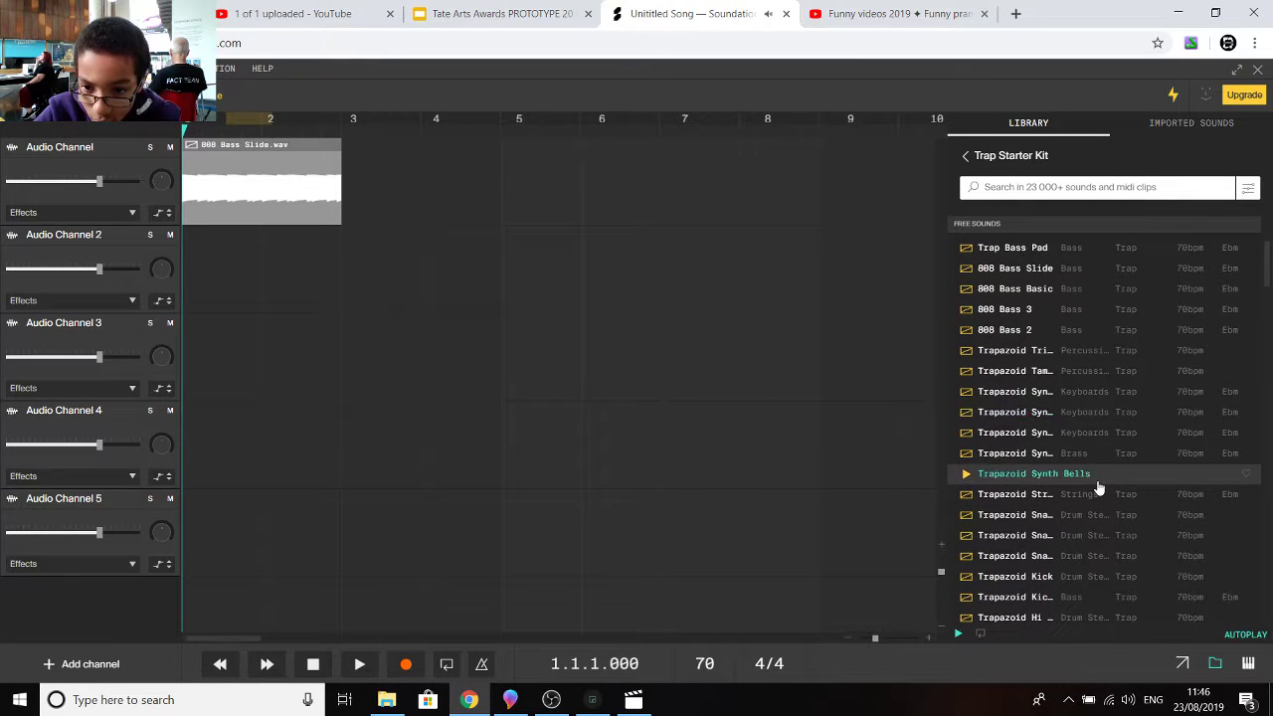
pyautogui.click(1095, 494)
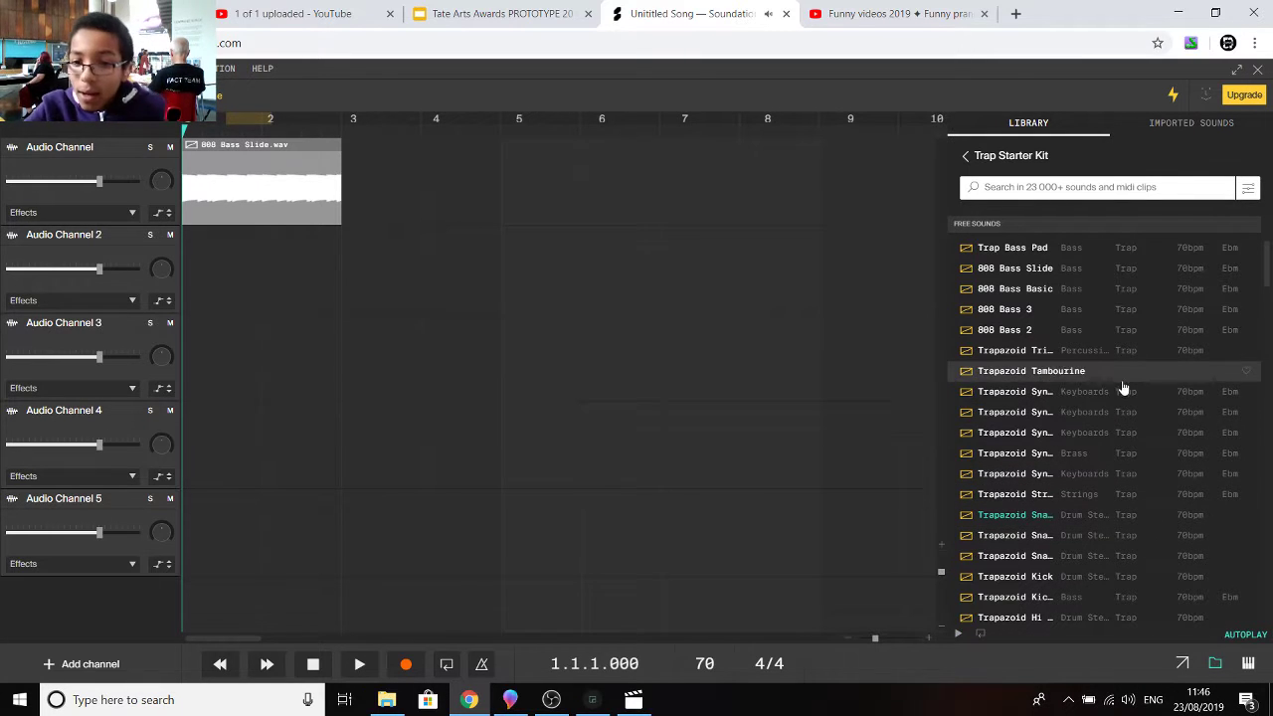
pyautogui.moveTo(1114, 434); pyautogui.dragTo(457, 245)
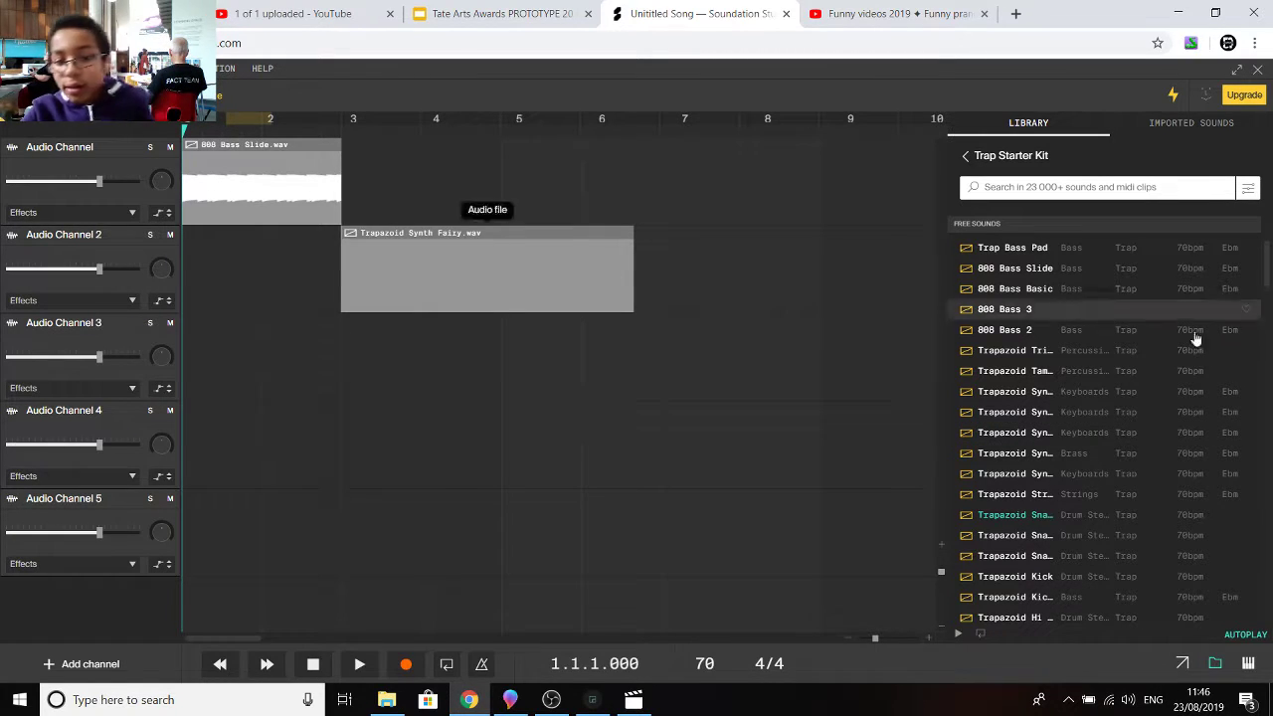
# Step: Place four short Trapazoid clips, mainly Snare Rolls, along Audio Channel 3 between bars 3 and 6
pyautogui.click(1074, 537)
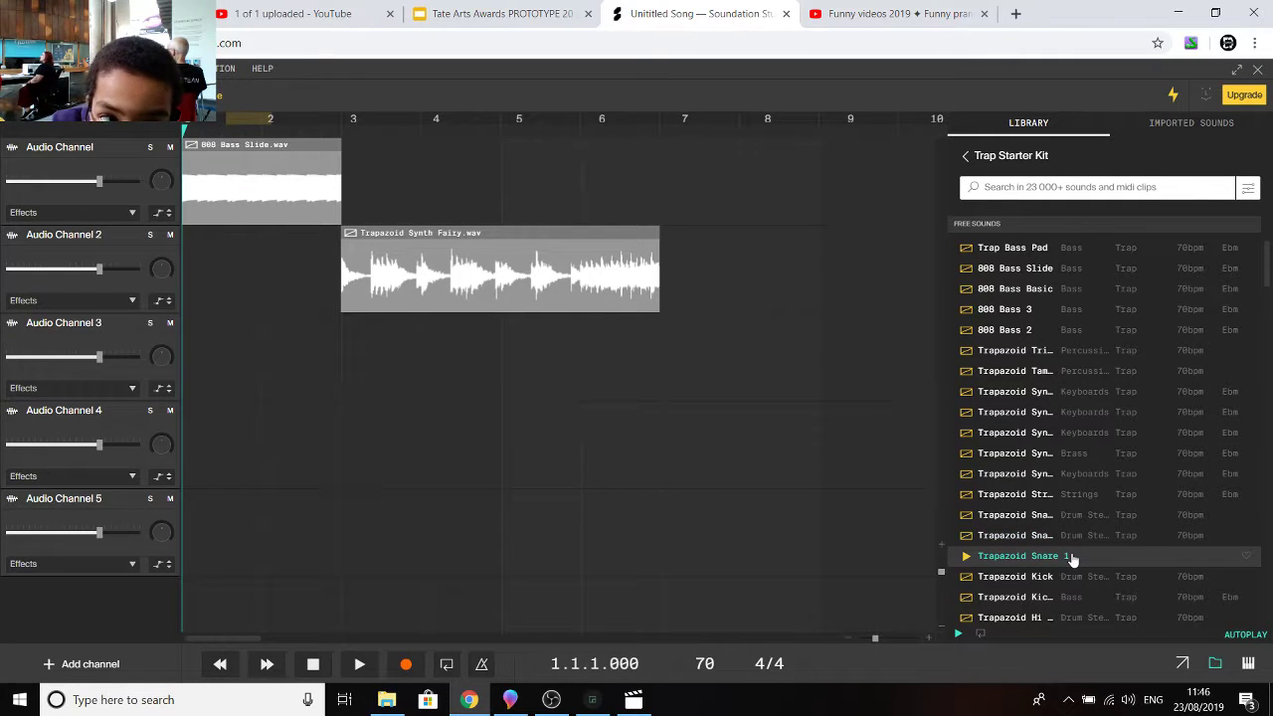
pyautogui.scroll(-1, 1064, 527)
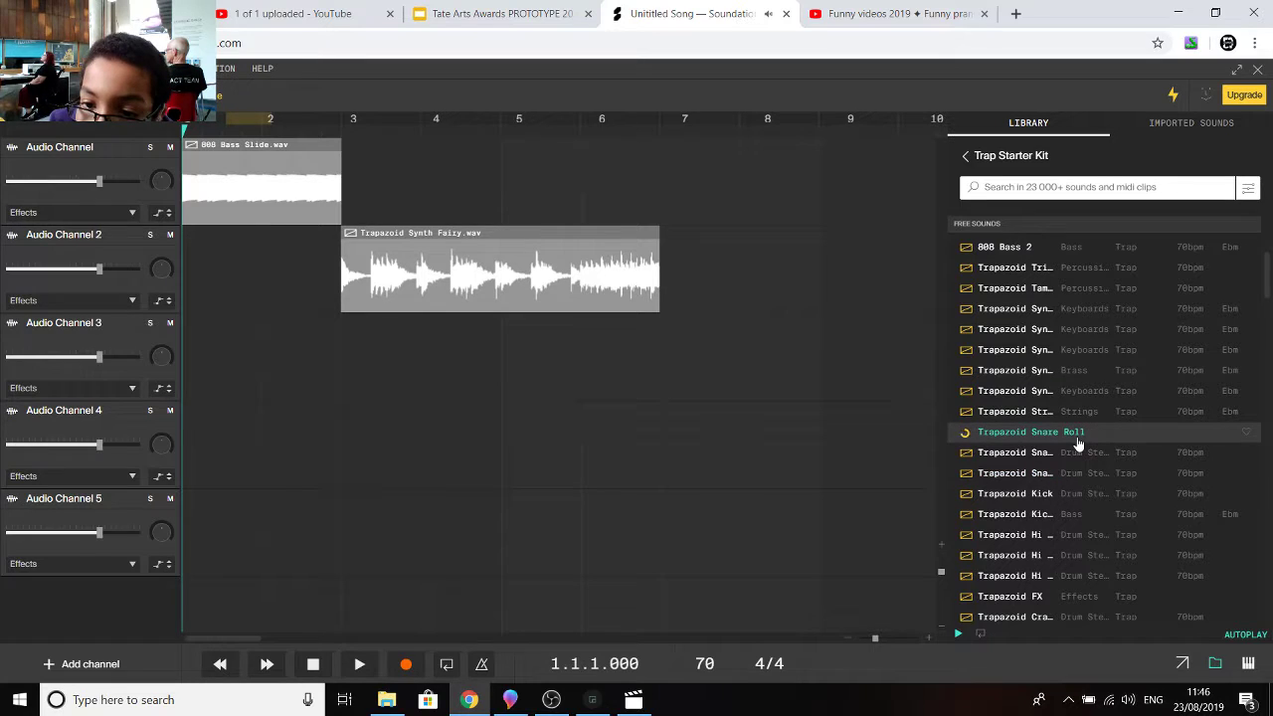
pyautogui.moveTo(1077, 443); pyautogui.dragTo(378, 336)
pyautogui.moveTo(1015, 411); pyautogui.dragTo(465, 340)
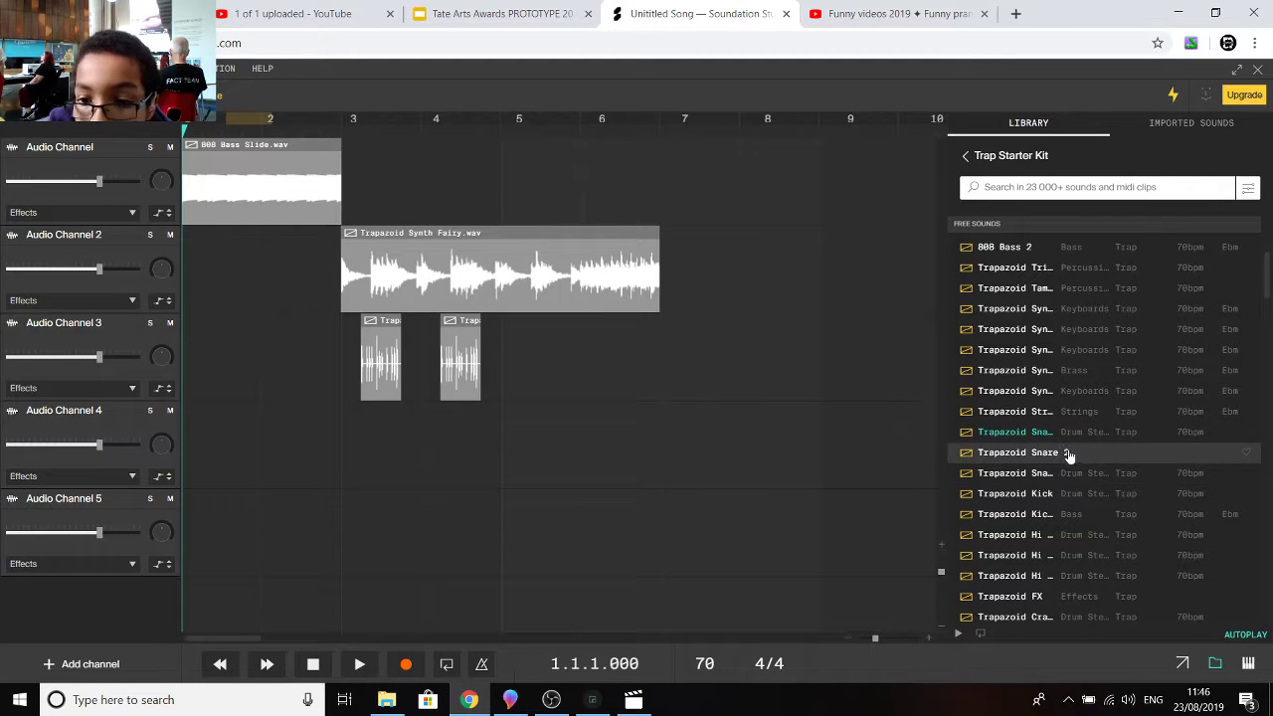
pyautogui.moveTo(1035, 434); pyautogui.dragTo(546, 348)
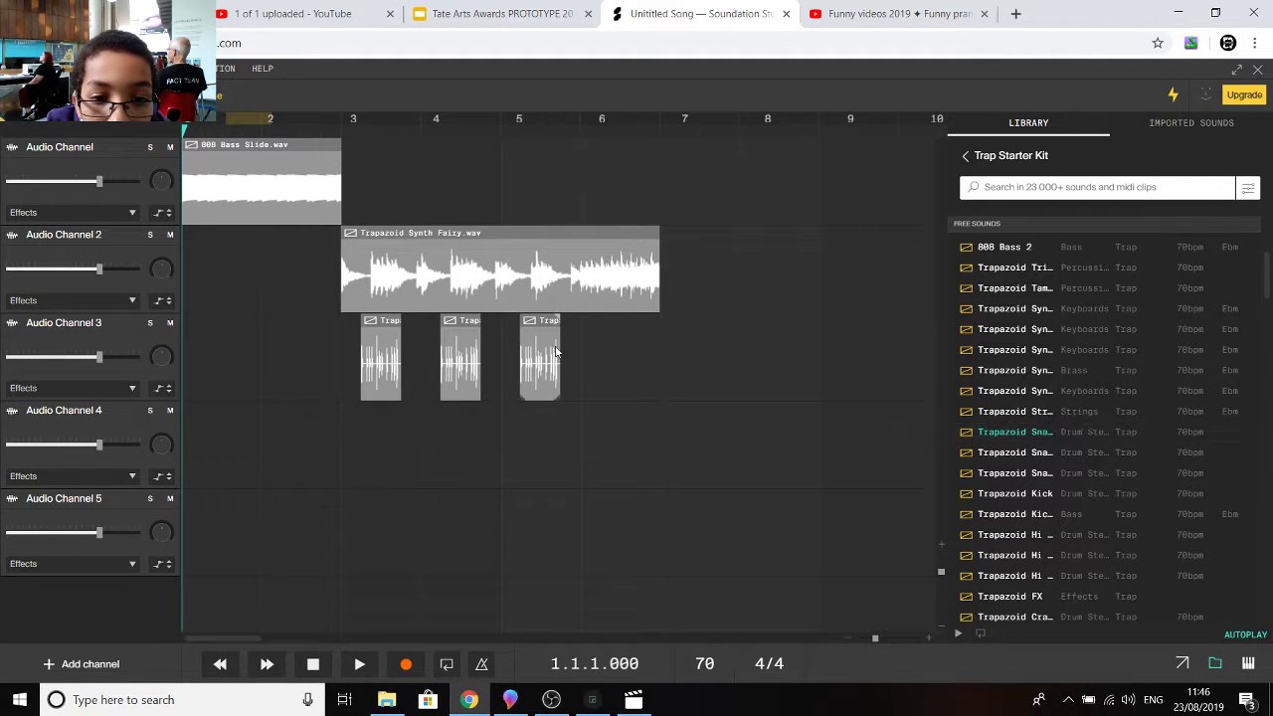
pyautogui.moveTo(999, 438); pyautogui.dragTo(640, 348)
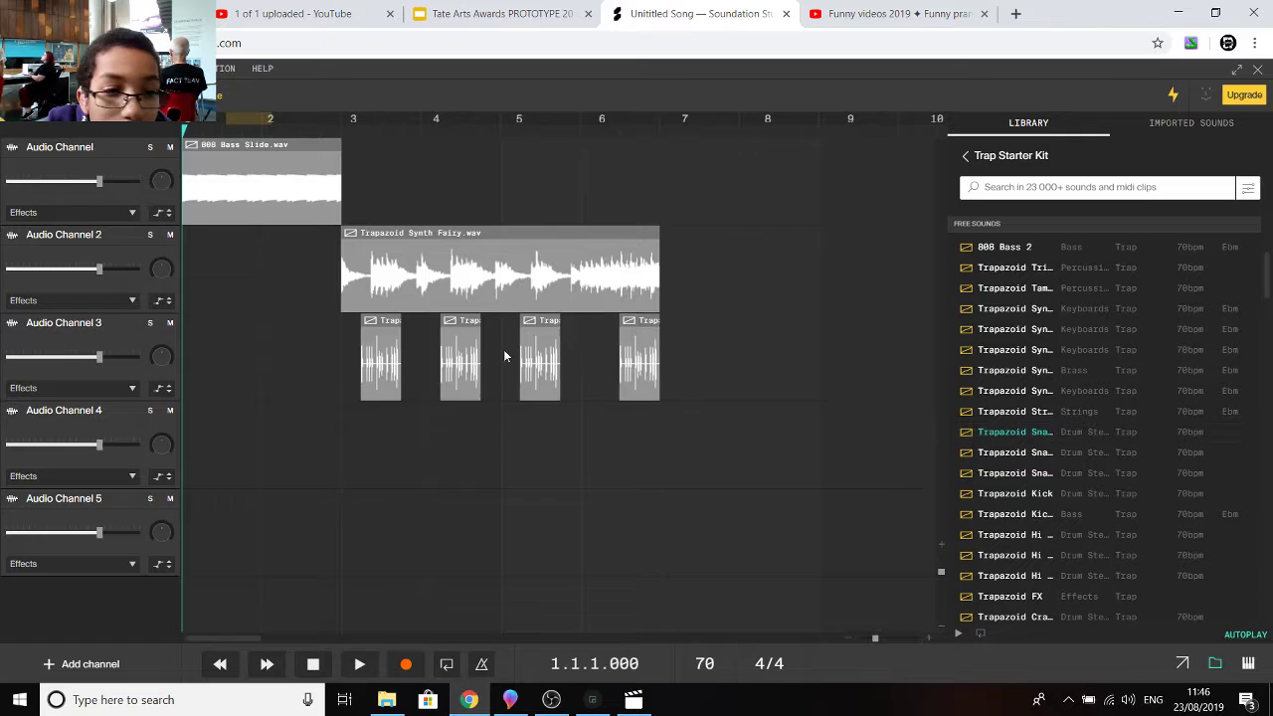
# Step: Play the song through, return the playhead to the start, and go back to the library home
pyautogui.click(360, 666)
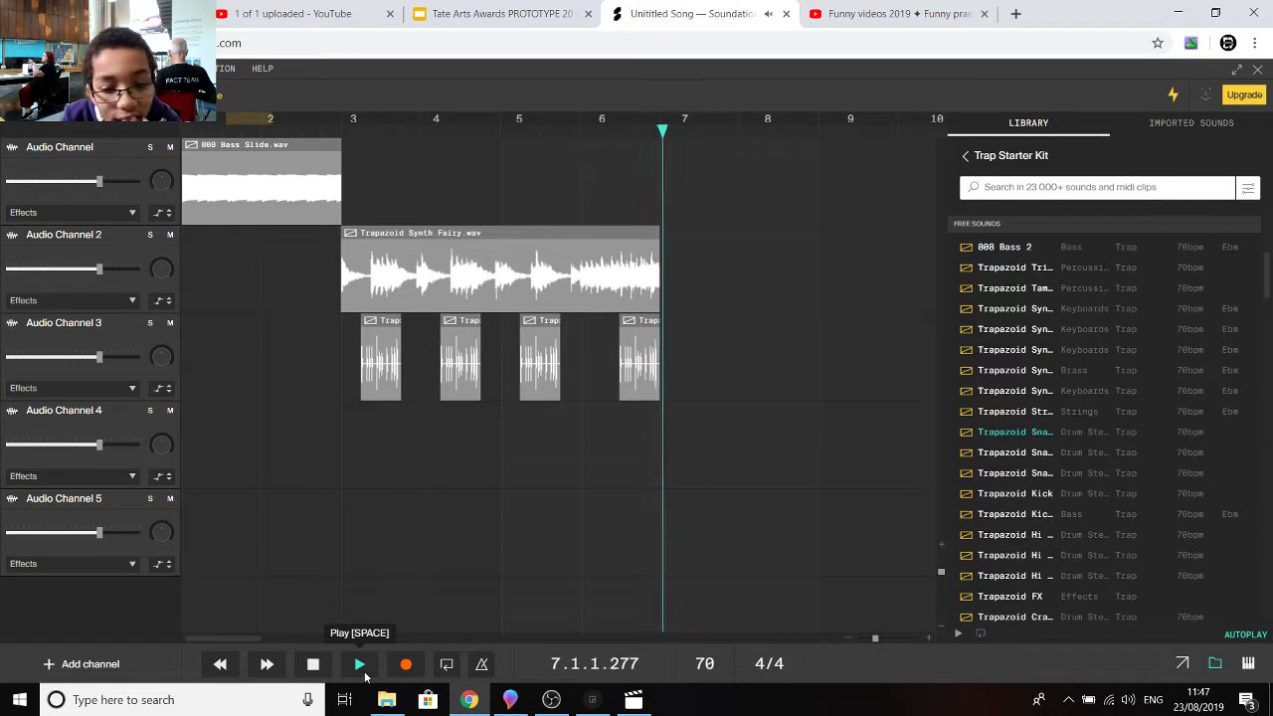
pyautogui.click(365, 676)
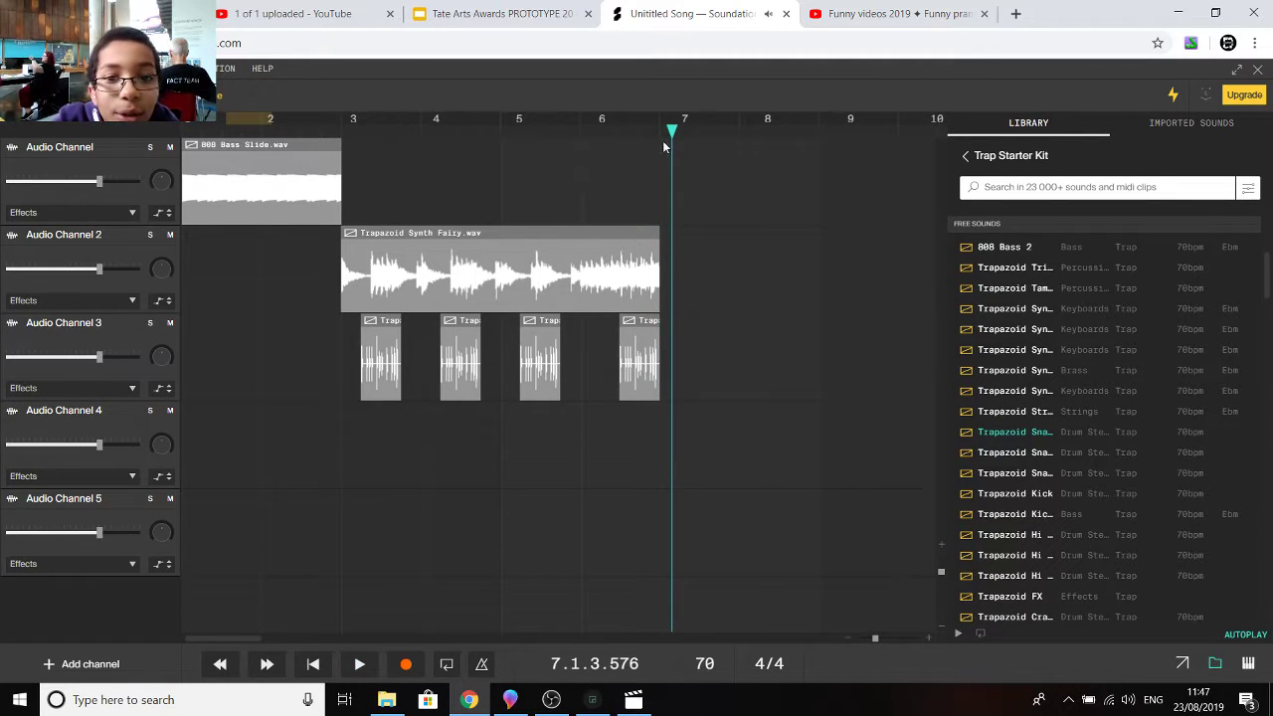
pyautogui.press('Return')
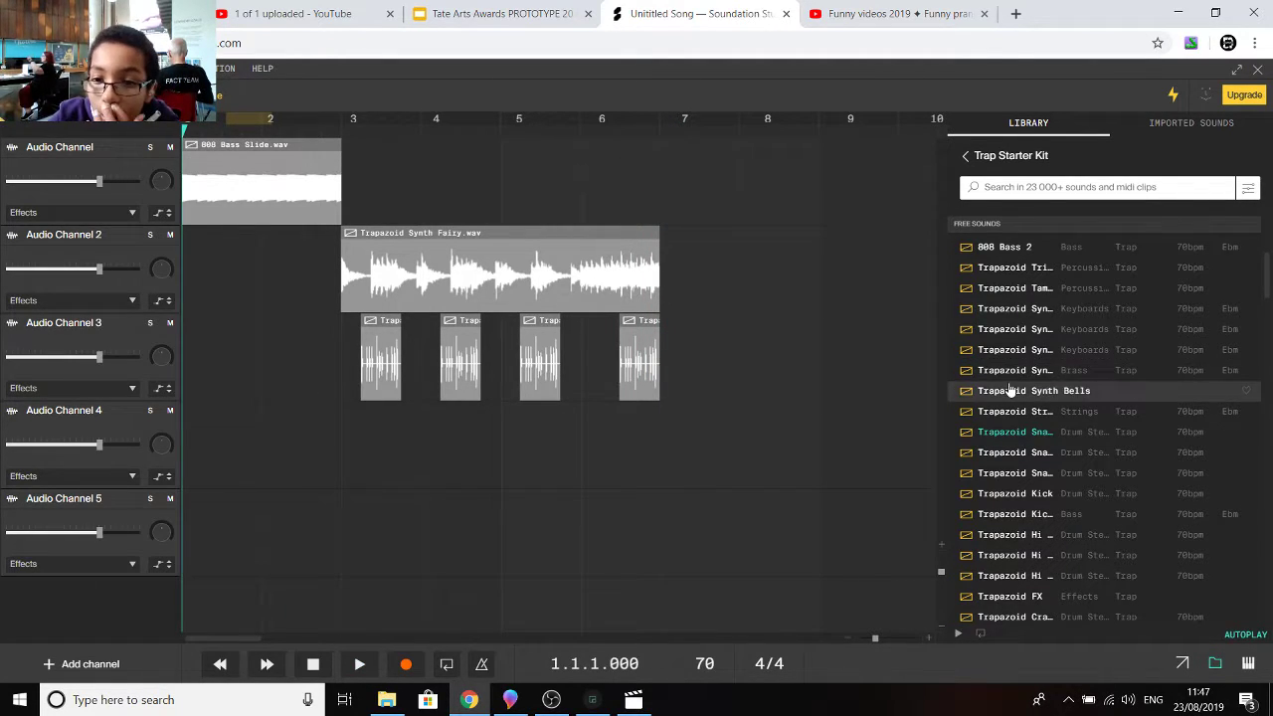
pyautogui.scroll(-3, 1009, 391)
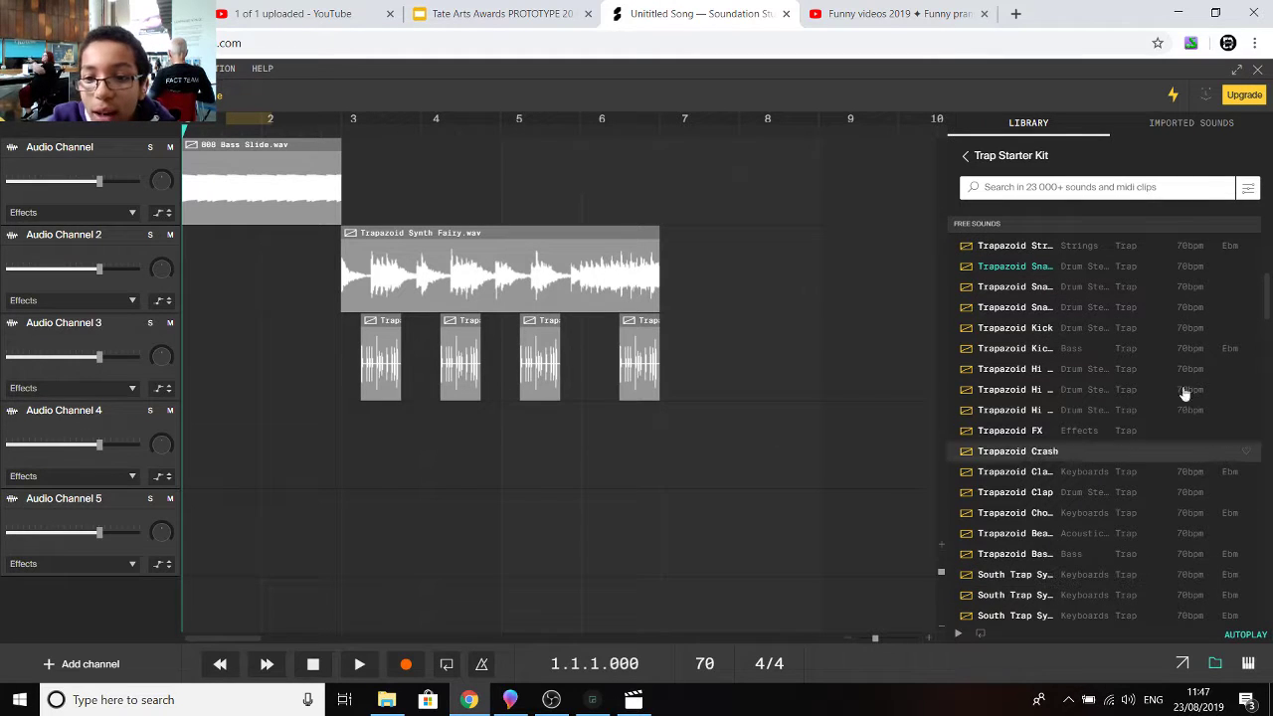
pyautogui.scroll(-2, 1144, 348)
pyautogui.click(965, 160)
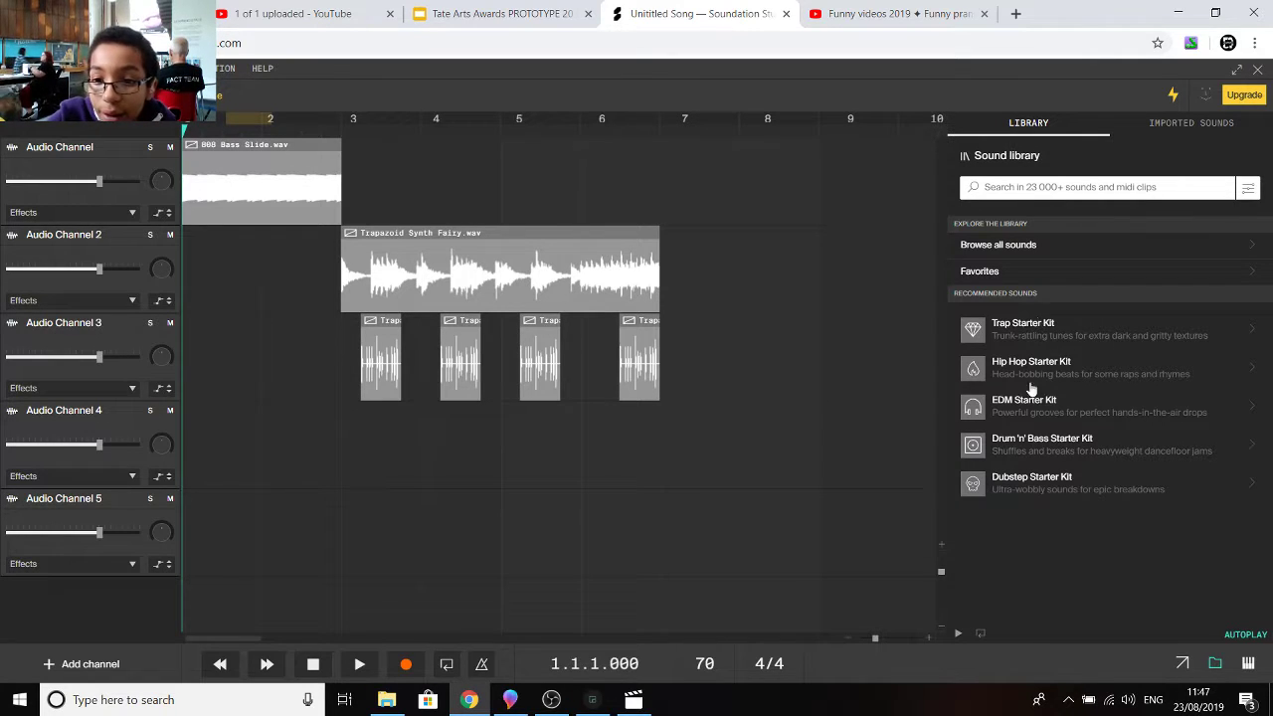
# Step: Open the EDM Starter Kit and put EDM 8 Pulse, pitched to tempo, on Audio Channel 4 near bar 3
pyautogui.click(1198, 415)
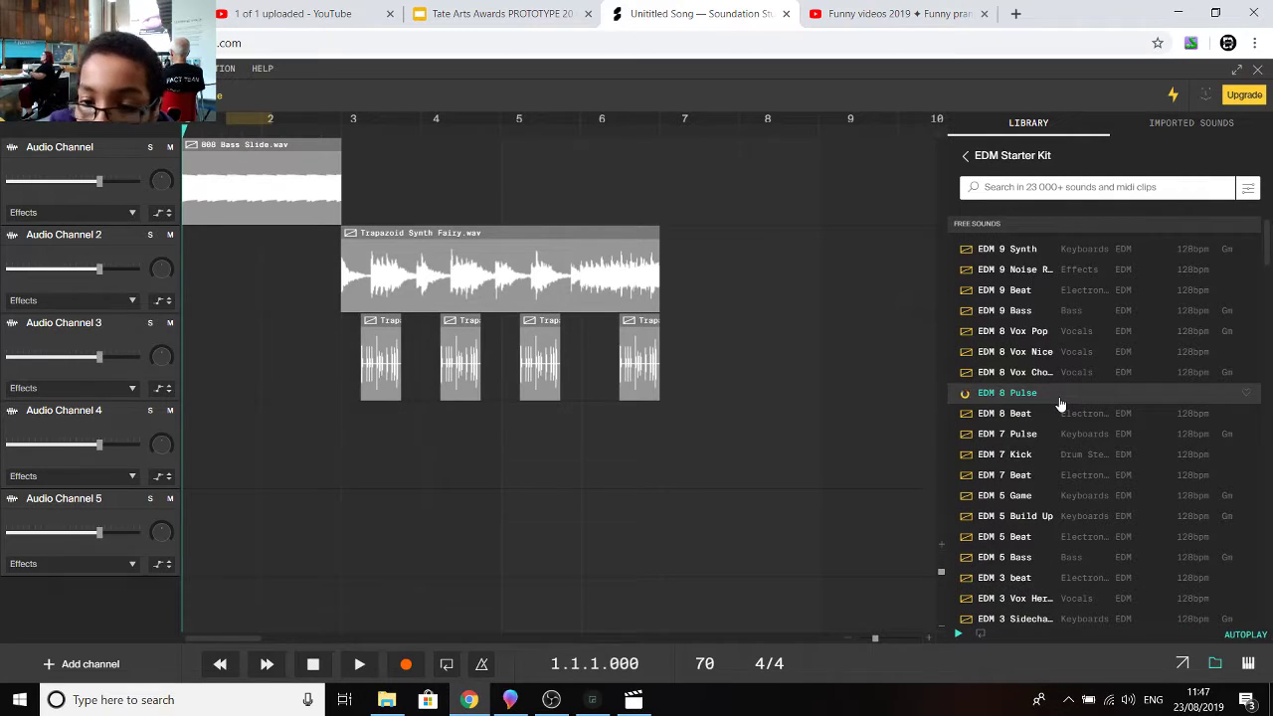
pyautogui.moveTo(1035, 395); pyautogui.dragTo(554, 421)
pyautogui.scroll(-3, 1097, 410)
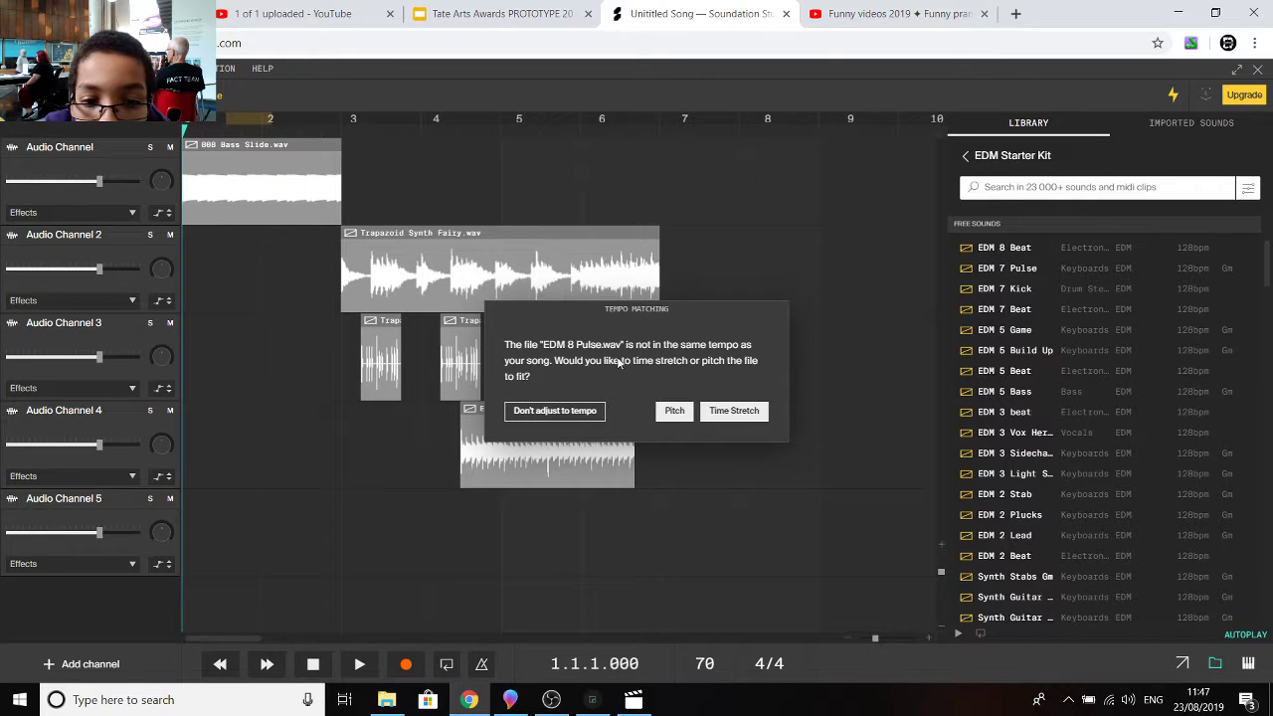
pyautogui.click(682, 411)
pyautogui.moveTo(657, 473); pyautogui.dragTo(547, 468)
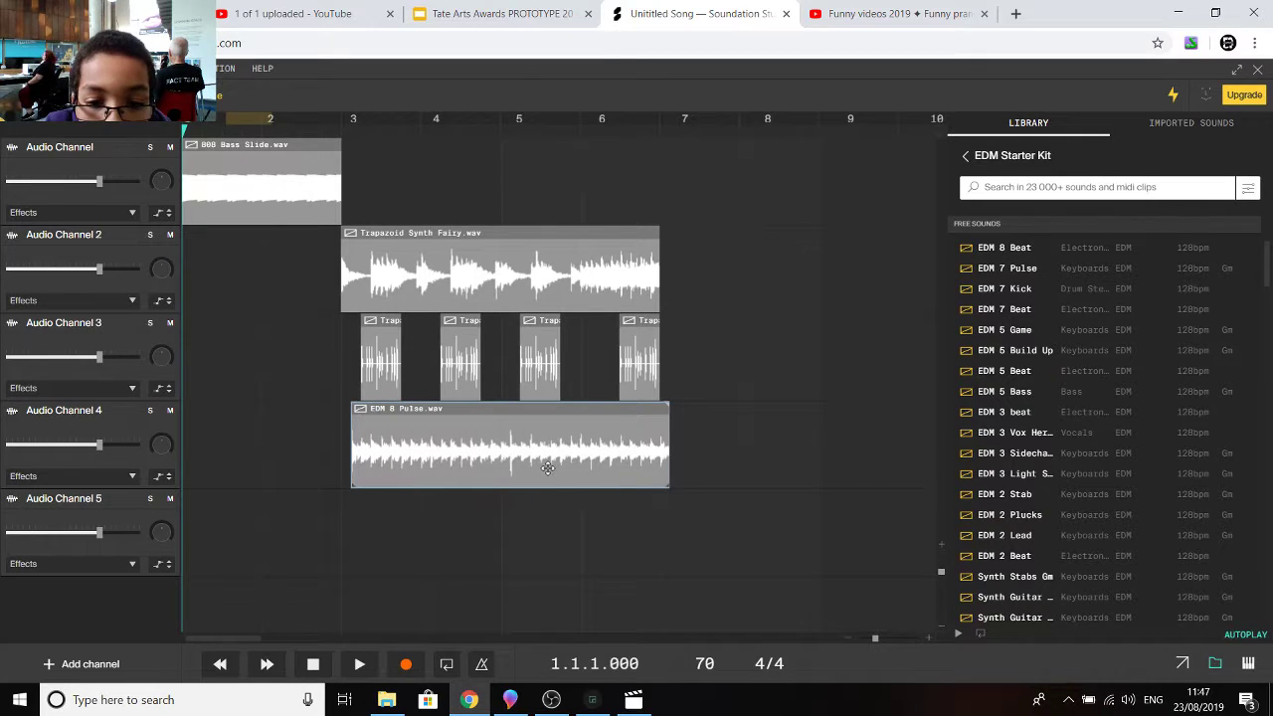
# Step: Play the song, delete the EDM 8 Pulse clip, and bring up the fourth snare clip's menu
pyautogui.click(362, 664)
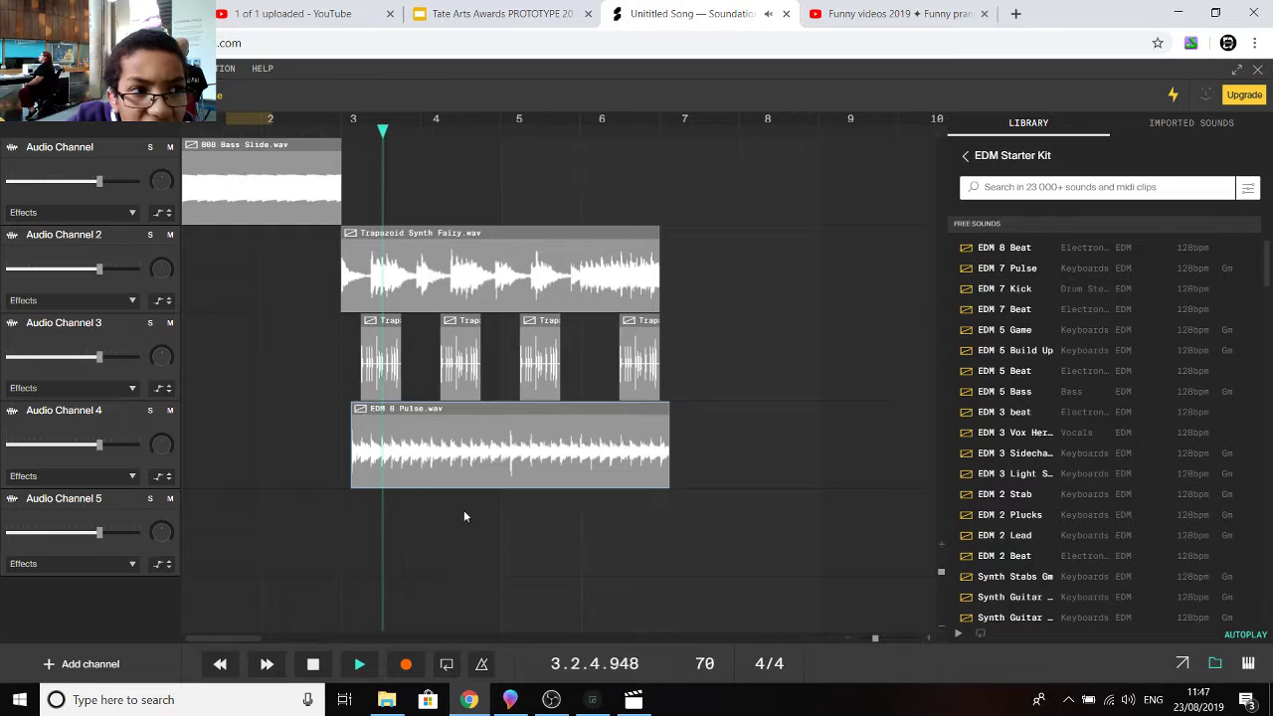
pyautogui.click(363, 667)
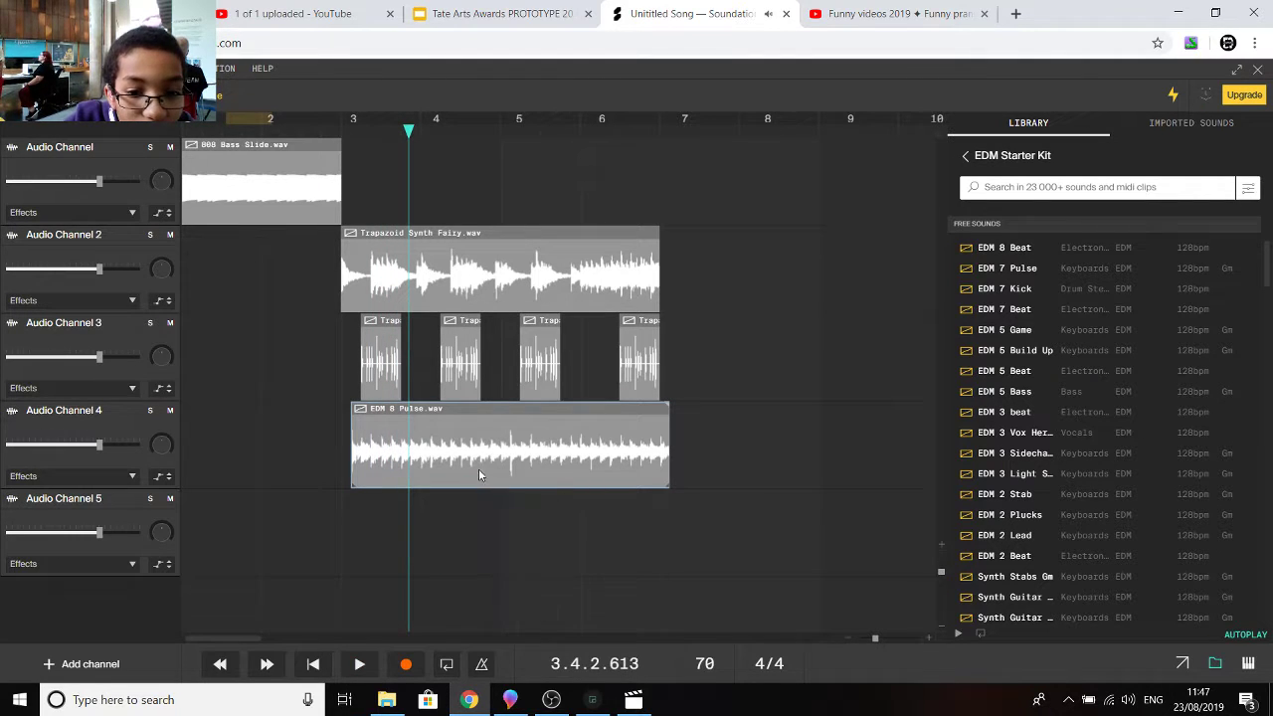
pyautogui.rightClick(478, 468)
pyautogui.click(549, 624)
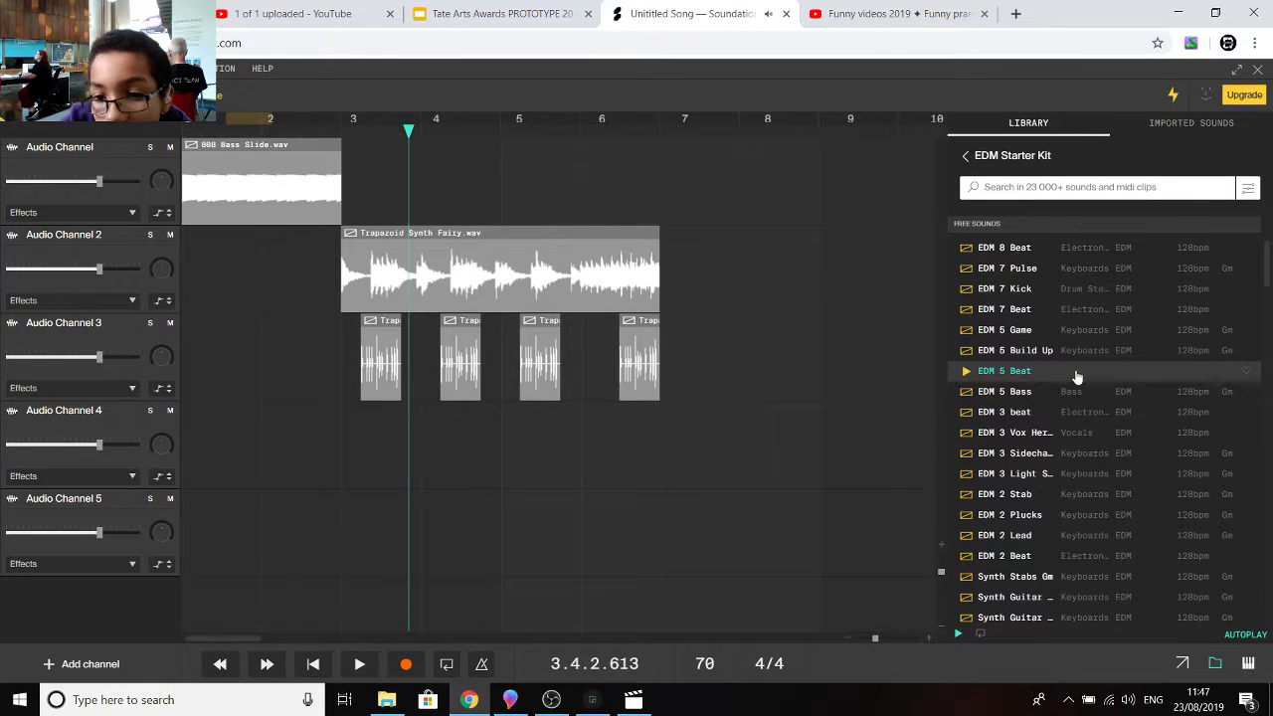
pyautogui.rightClick(633, 370)
# Step: Delete all four Trapazoid snare clips from Audio Channel 3
pyautogui.click(693, 628)
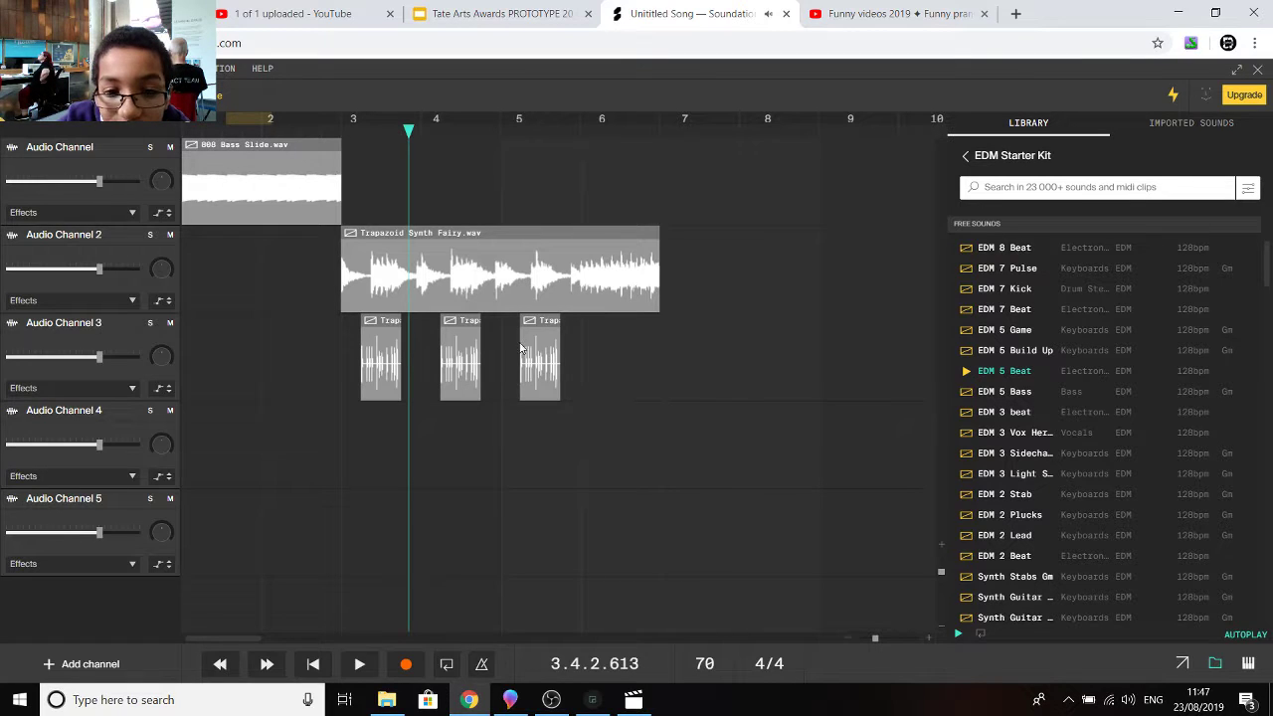
pyautogui.rightClick(521, 348)
pyautogui.click(566, 627)
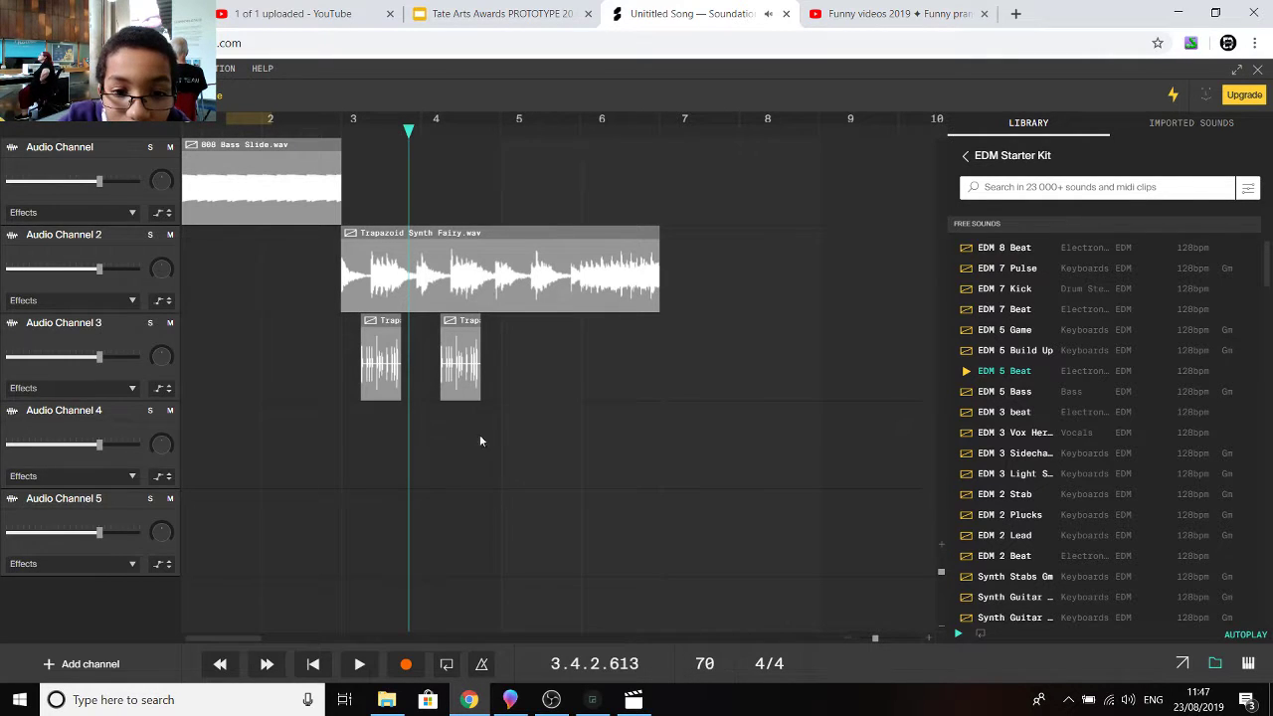
pyautogui.rightClick(461, 330)
pyautogui.click(529, 616)
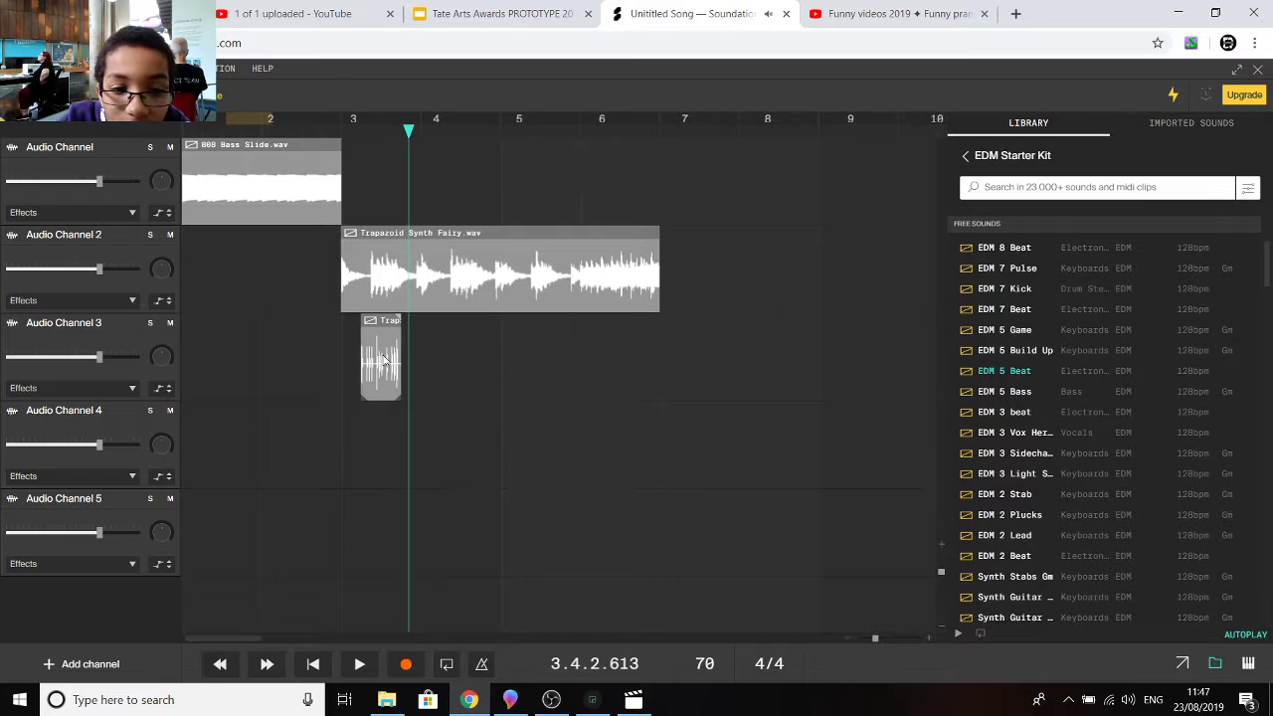
pyautogui.rightClick(384, 345)
pyautogui.click(489, 622)
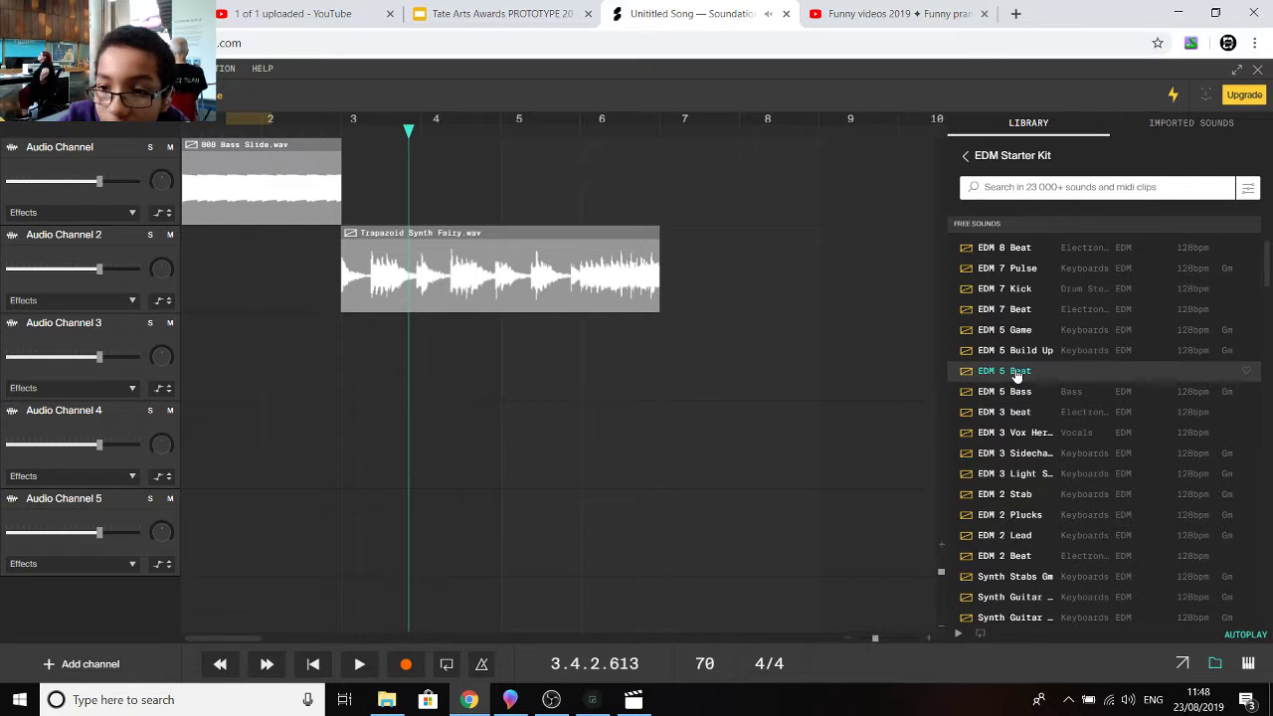
# Step: Place EDM 5 Beat on Audio Channel 3 at its original tempo, just before bar 4
pyautogui.moveTo(1013, 371); pyautogui.dragTo(443, 343)
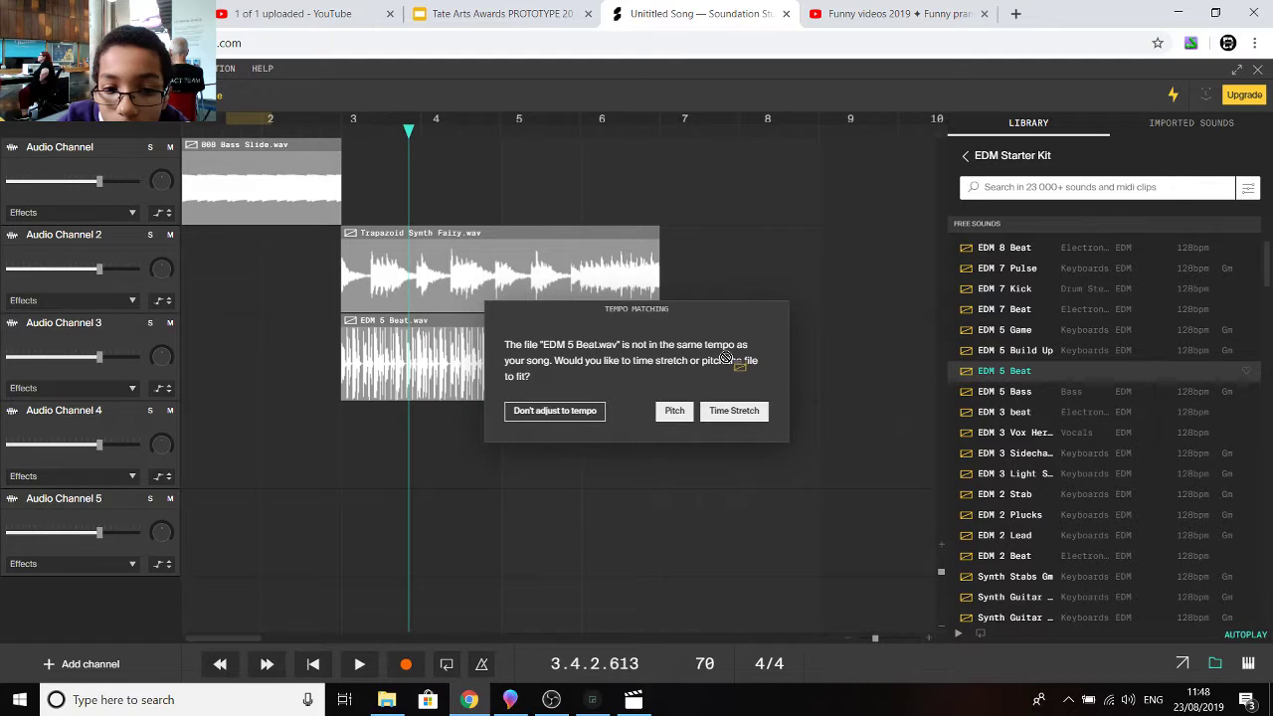
pyautogui.click(571, 417)
pyautogui.moveTo(416, 353); pyautogui.dragTo(489, 352)
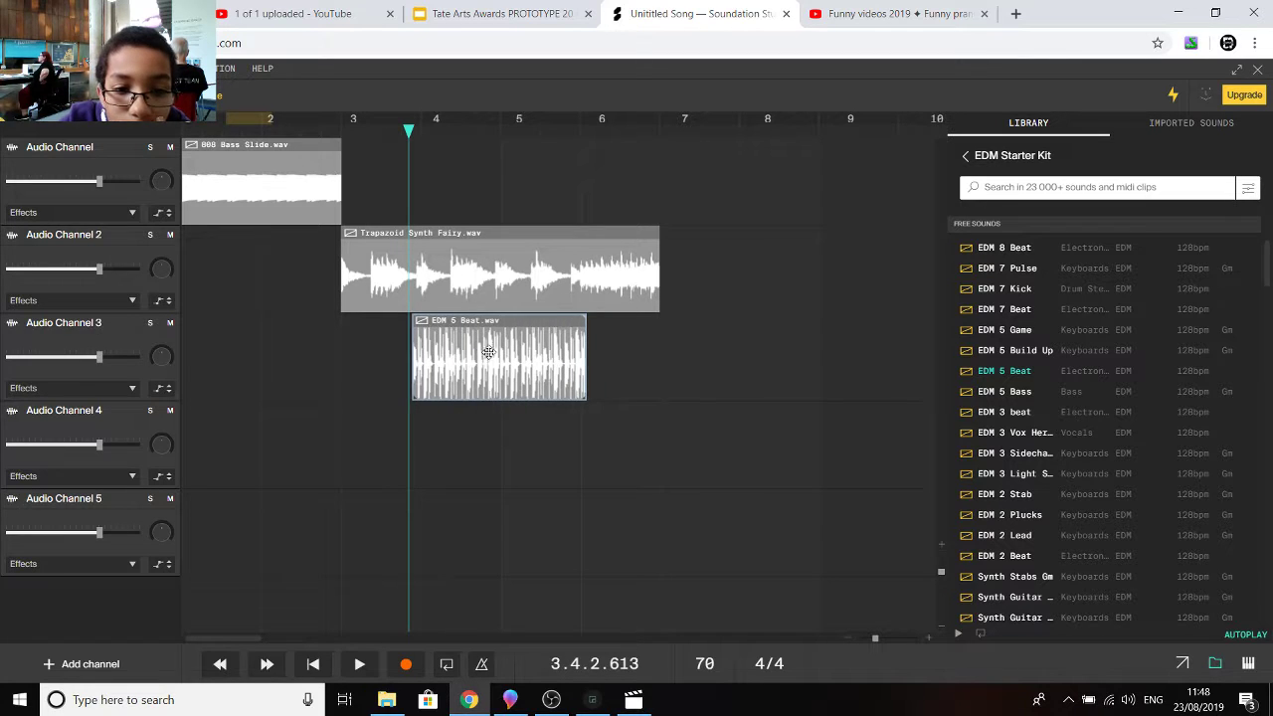
# Step: Preview the Synth Guitar 1, EDM 2 Beat and shakers-and-hats sounds in the EDM kit
pyautogui.scroll(-2, 994, 487)
pyautogui.click(1061, 535)
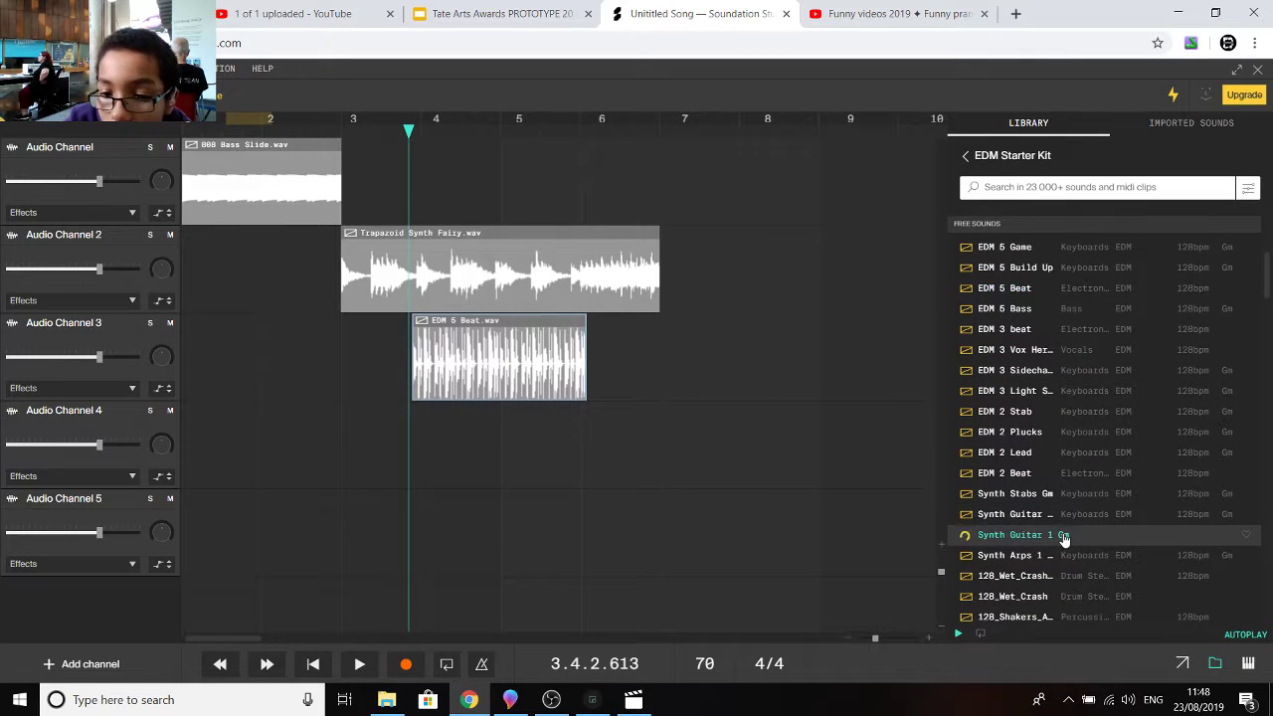
pyautogui.click(1065, 475)
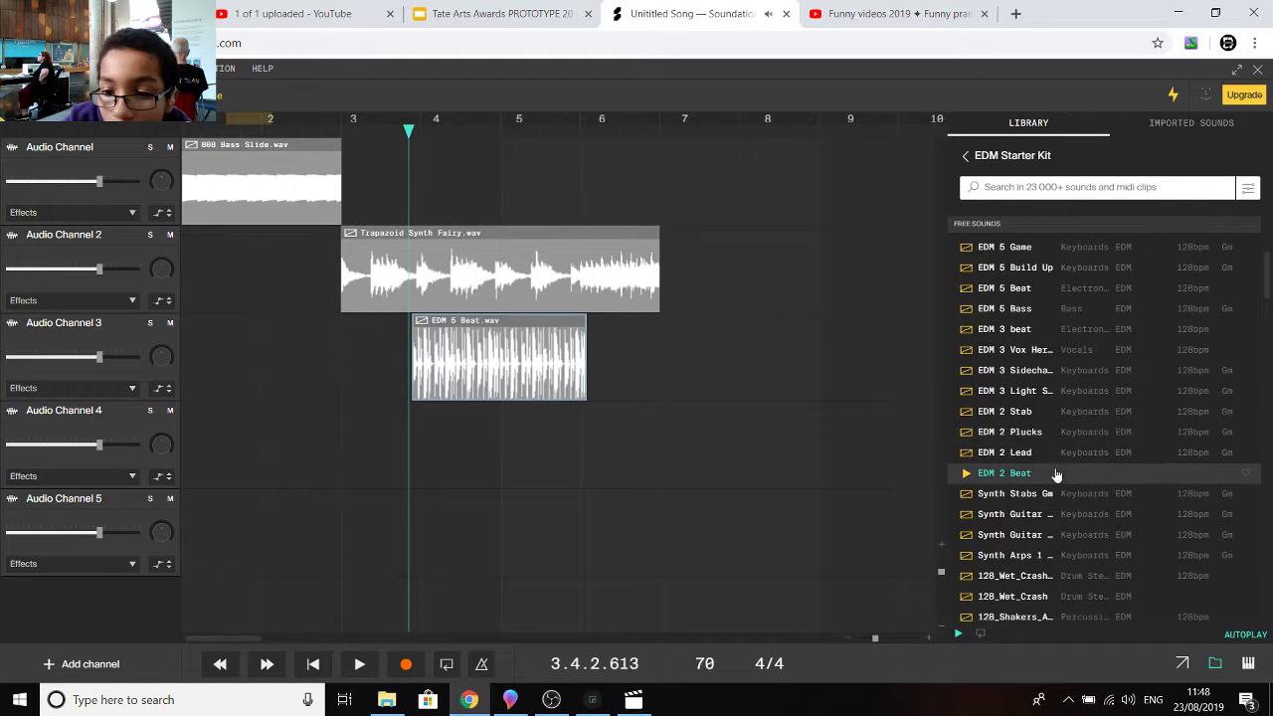
pyautogui.scroll(-2, 1042, 497)
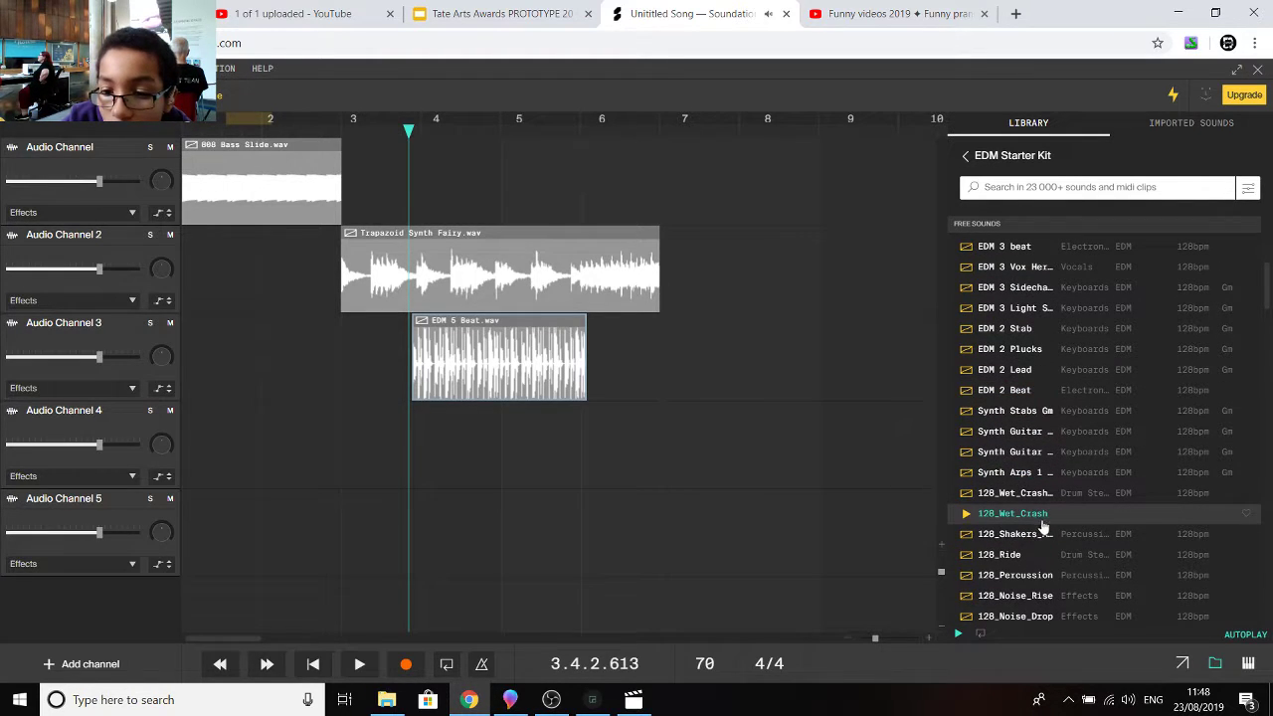
pyautogui.click(1054, 538)
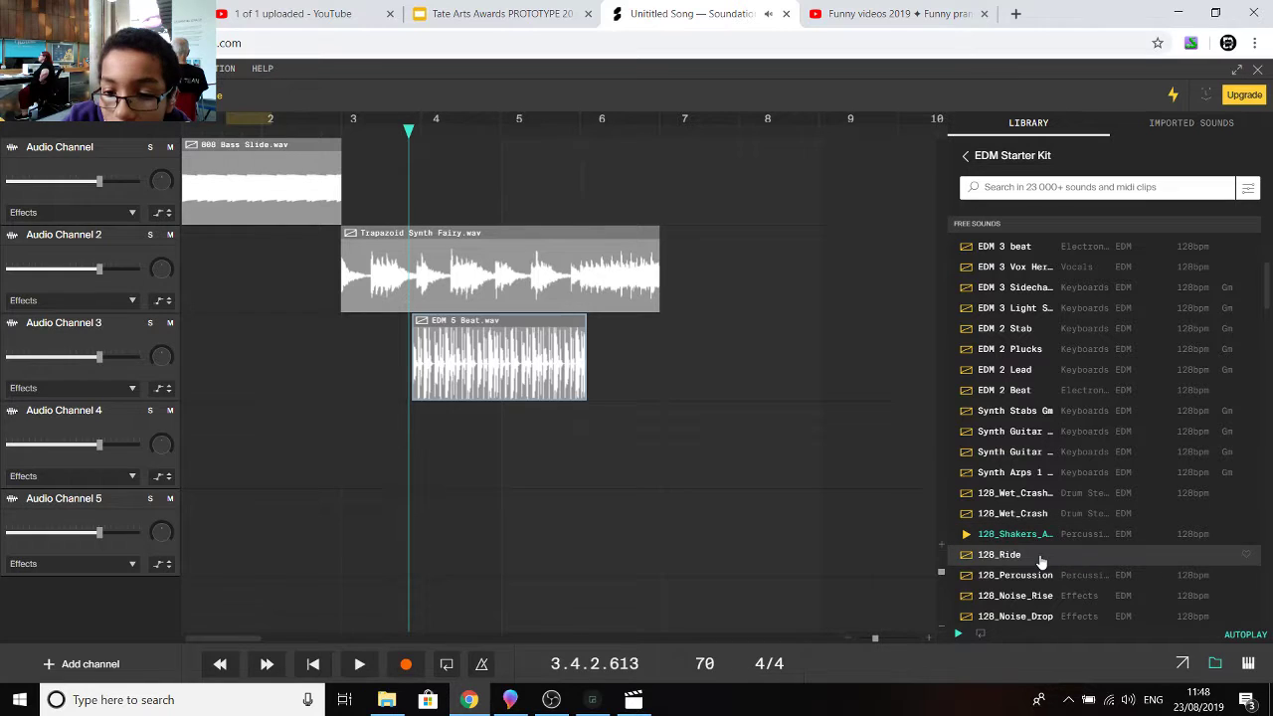
pyautogui.scroll(-2, 1040, 569)
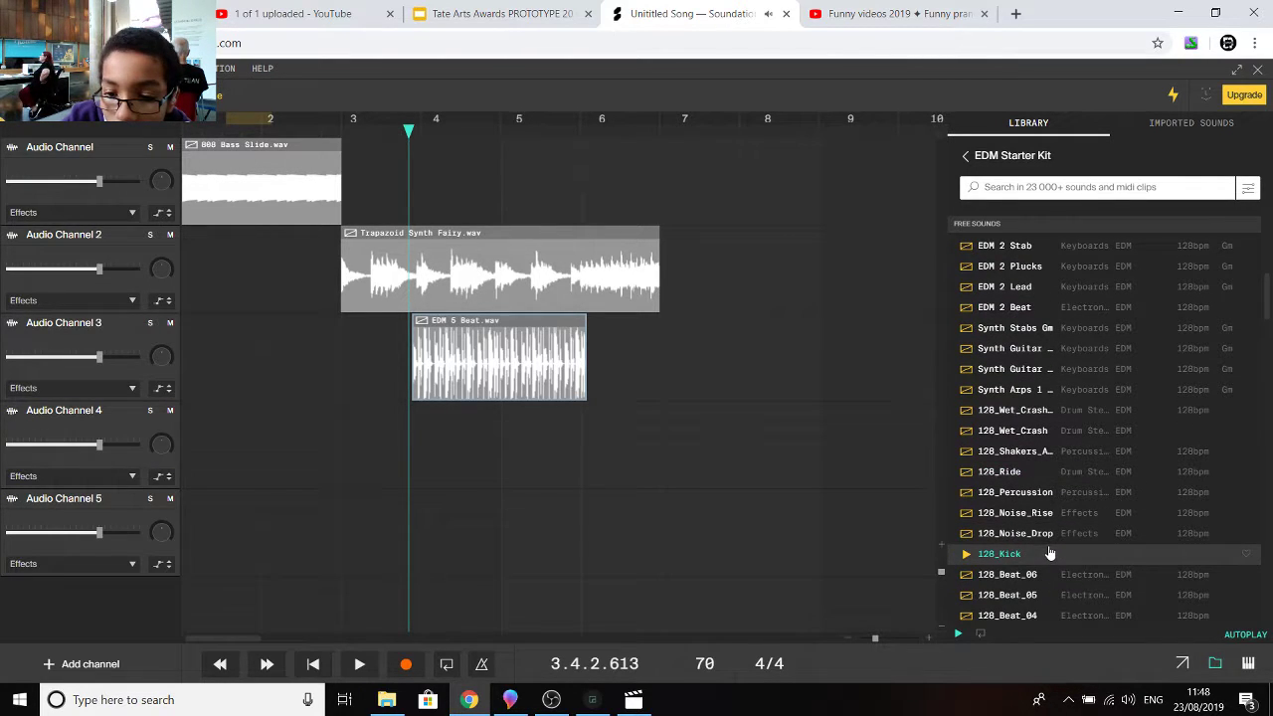
# Step: Add two 128_Kick clips to Audio Channel 4 near bars 3 and 6, then open the File menu
pyautogui.moveTo(1048, 554); pyautogui.dragTo(375, 436)
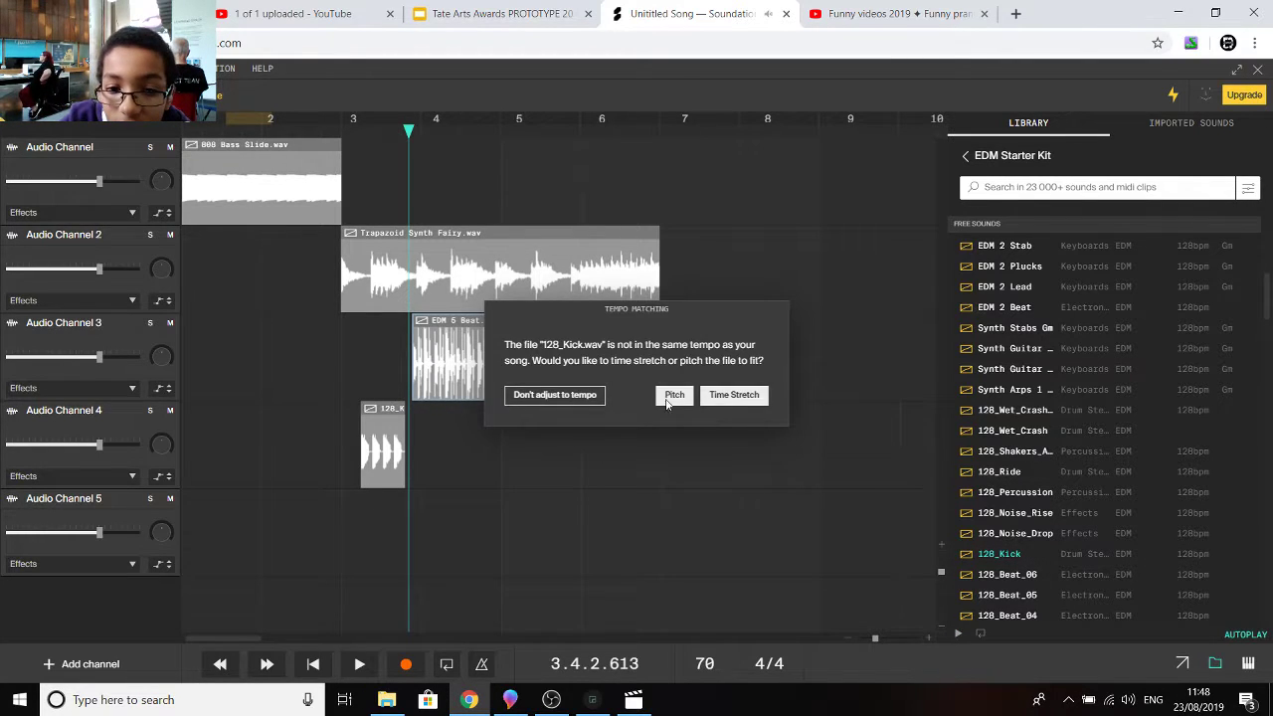
pyautogui.click(672, 396)
pyautogui.moveTo(999, 554); pyautogui.dragTo(623, 430)
pyautogui.click(557, 394)
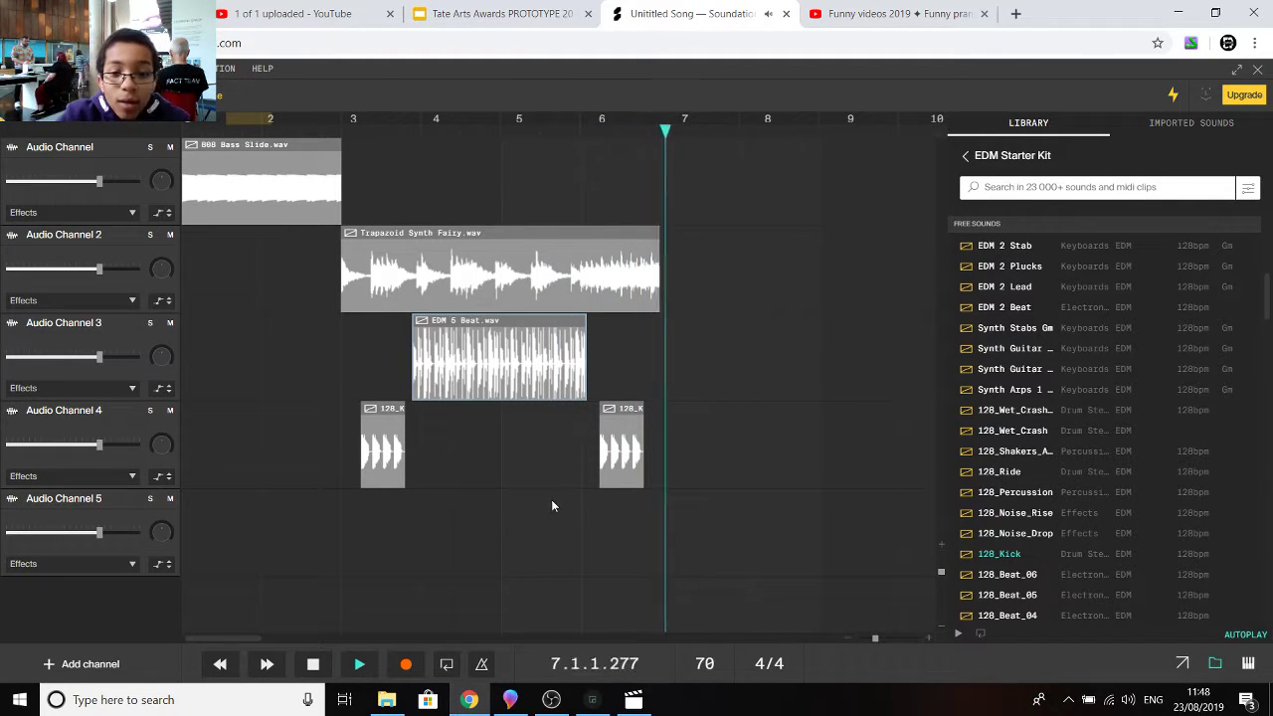
pyautogui.press('space')
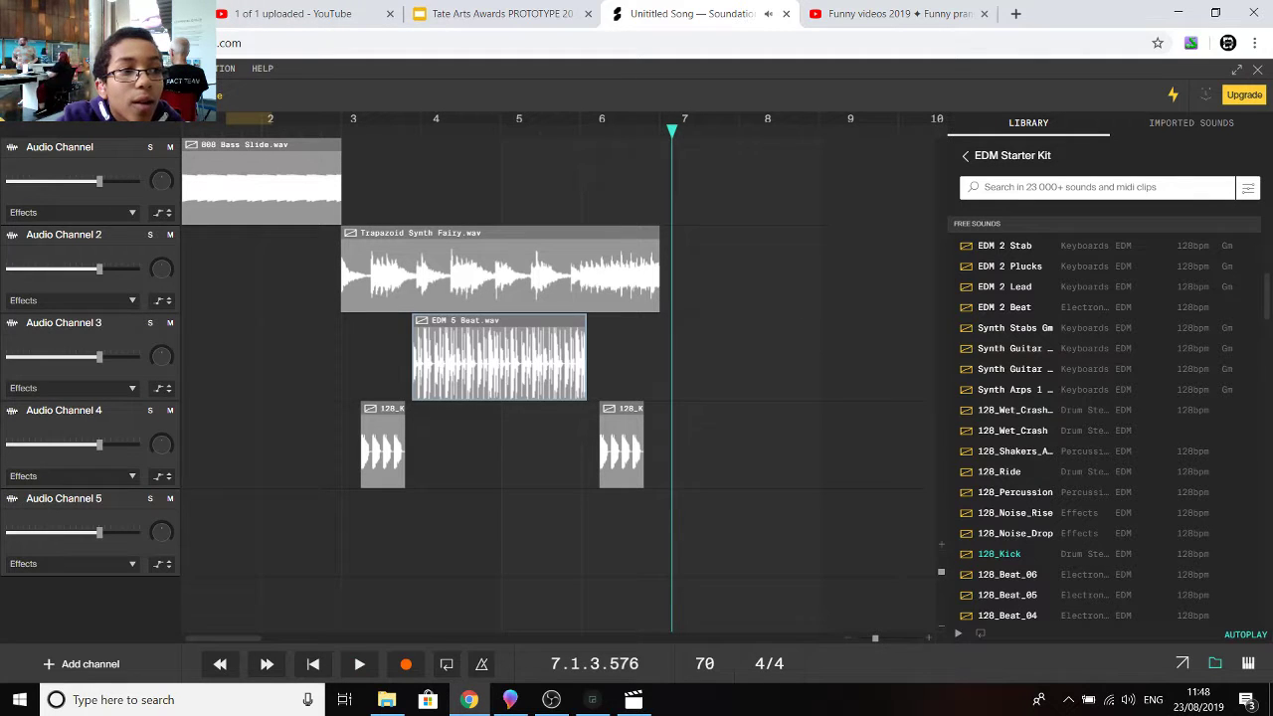
pyautogui.click(30, 67)
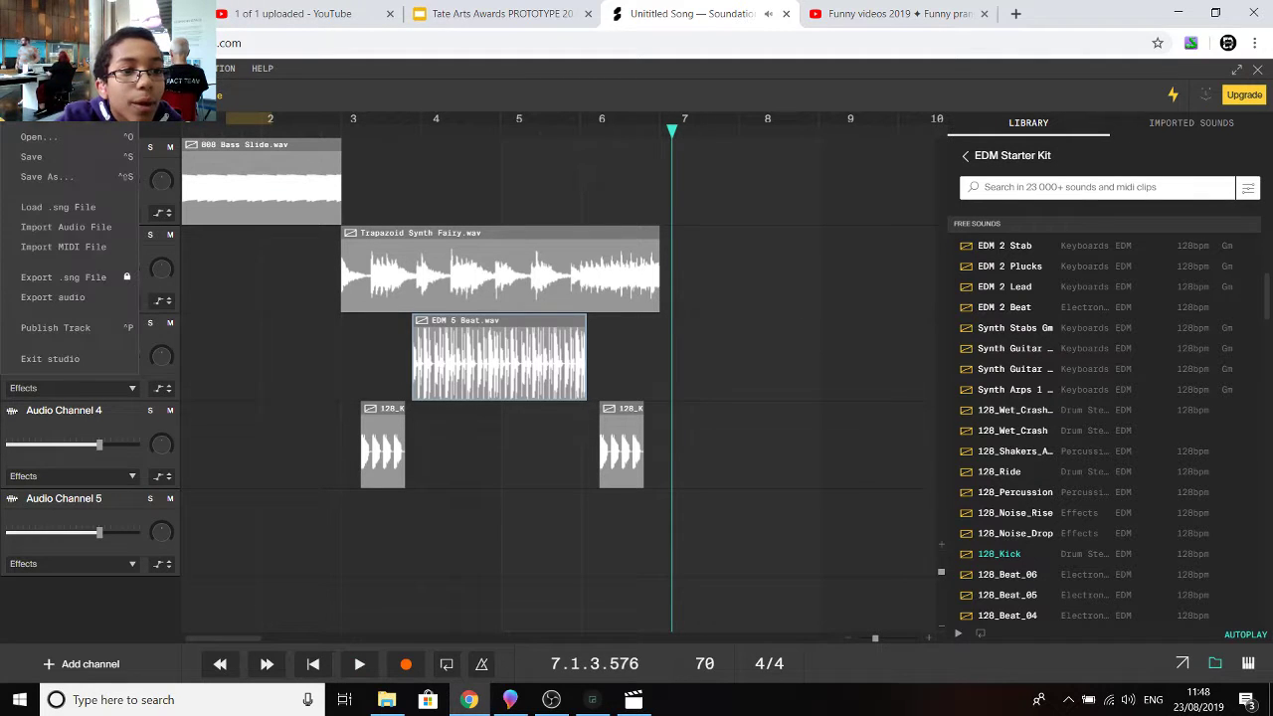
# Step: Discard the untitled song without saving and open the saved song 'welcome theme'
pyautogui.click(52, 141)
pyautogui.click(690, 416)
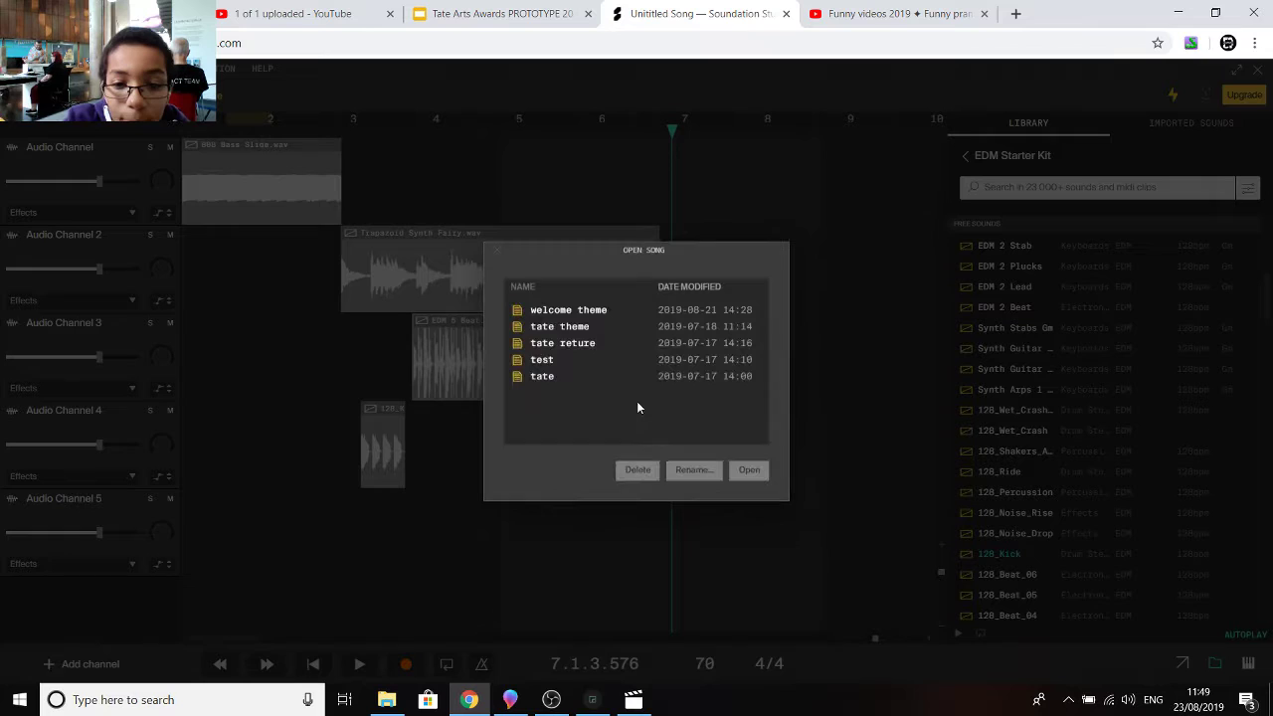
pyautogui.click(609, 312)
pyautogui.click(749, 470)
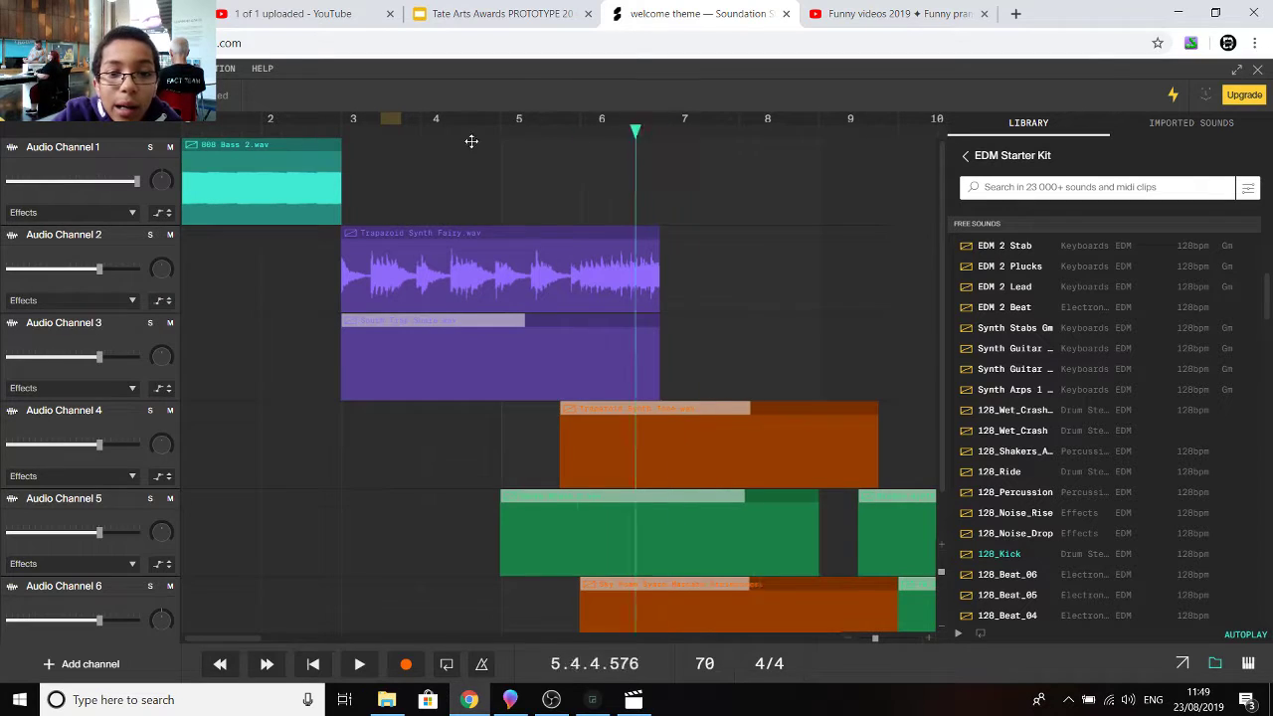
# Step: Play back 'welcome theme' and move through its timeline
pyautogui.click(357, 664)
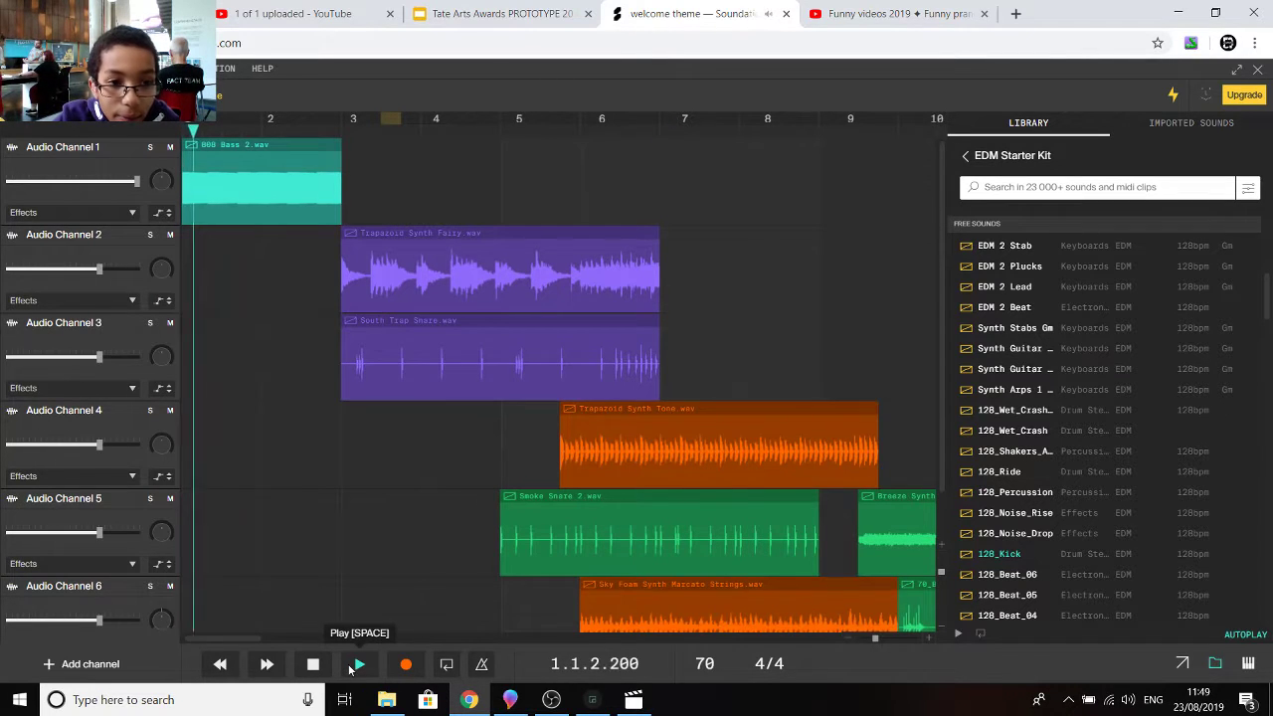
pyautogui.scroll(-2, 532, 495)
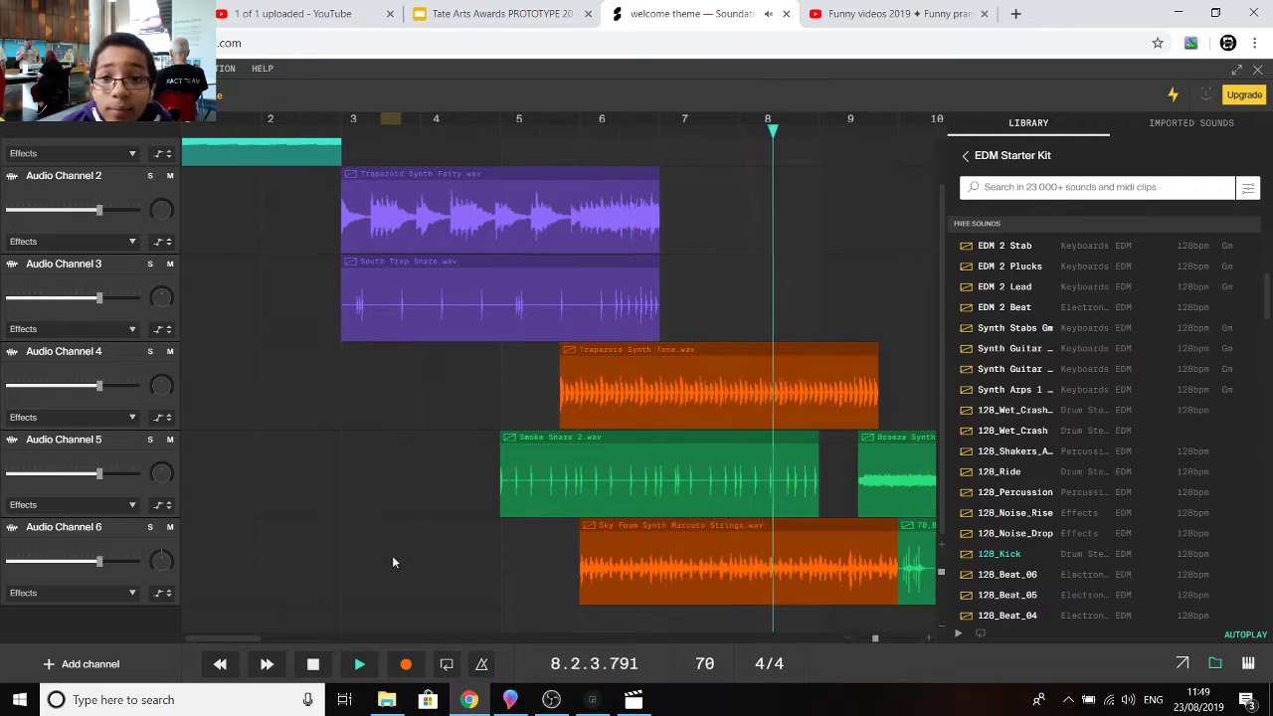
pyautogui.moveTo(232, 636); pyautogui.dragTo(252, 637)
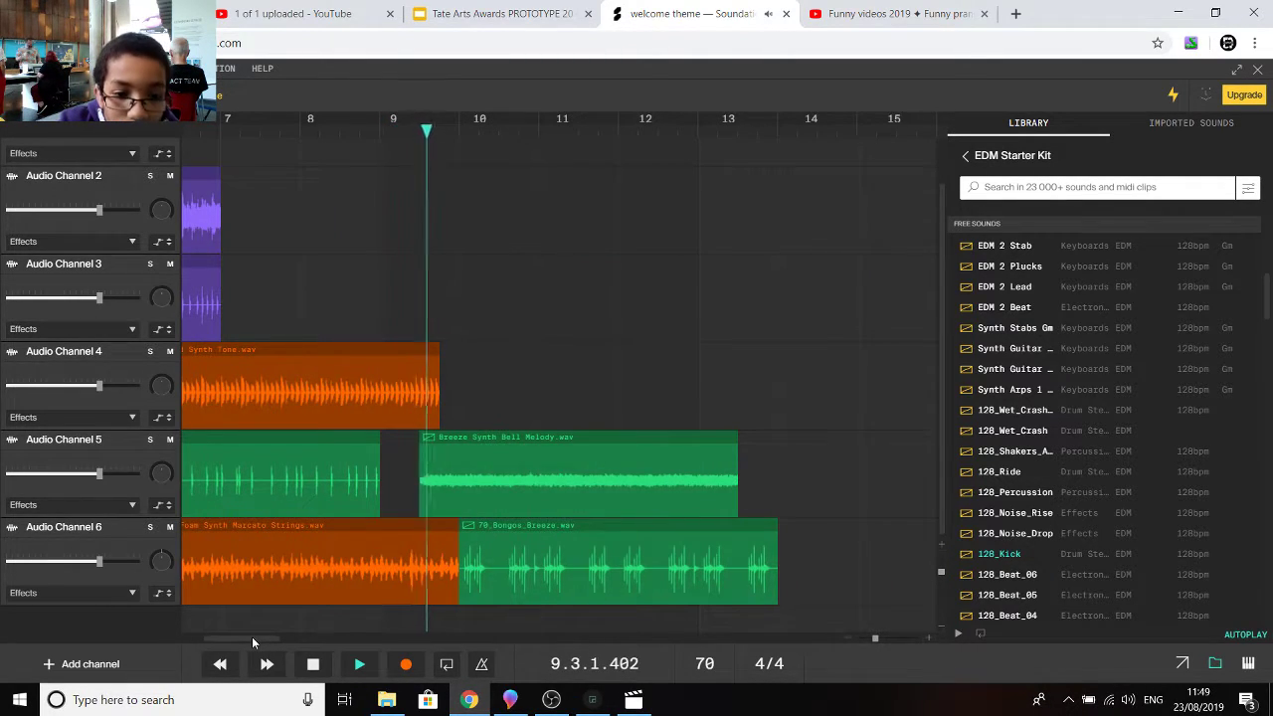
pyautogui.moveTo(252, 637); pyautogui.dragTo(240, 633)
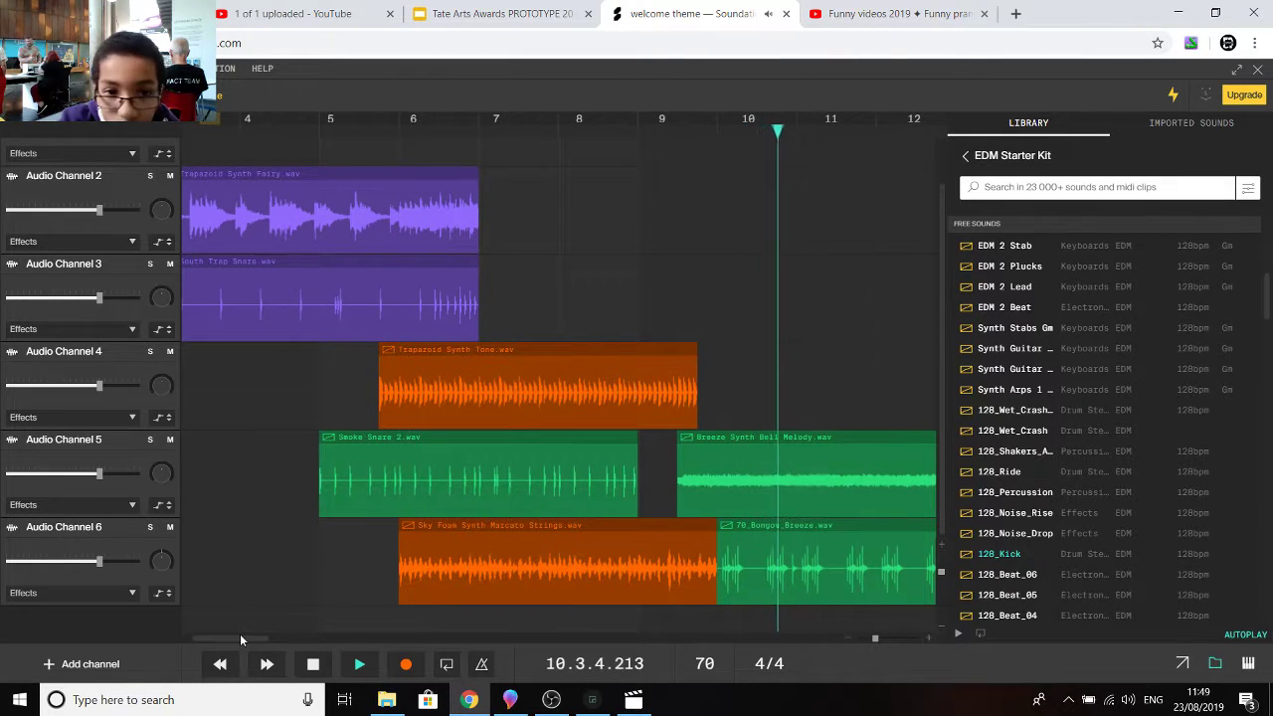
# Step: Save the changes to 'welcome theme' when leaving it
pyautogui.click(22, 68)
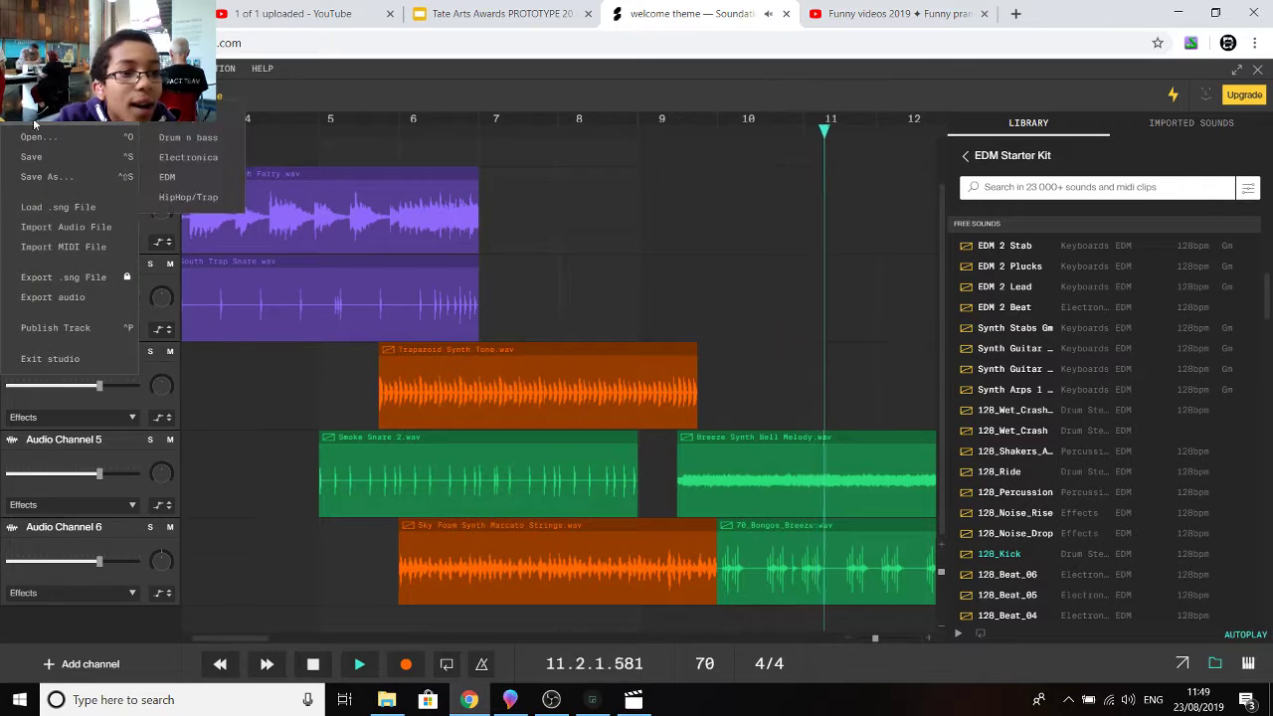
pyautogui.click(37, 135)
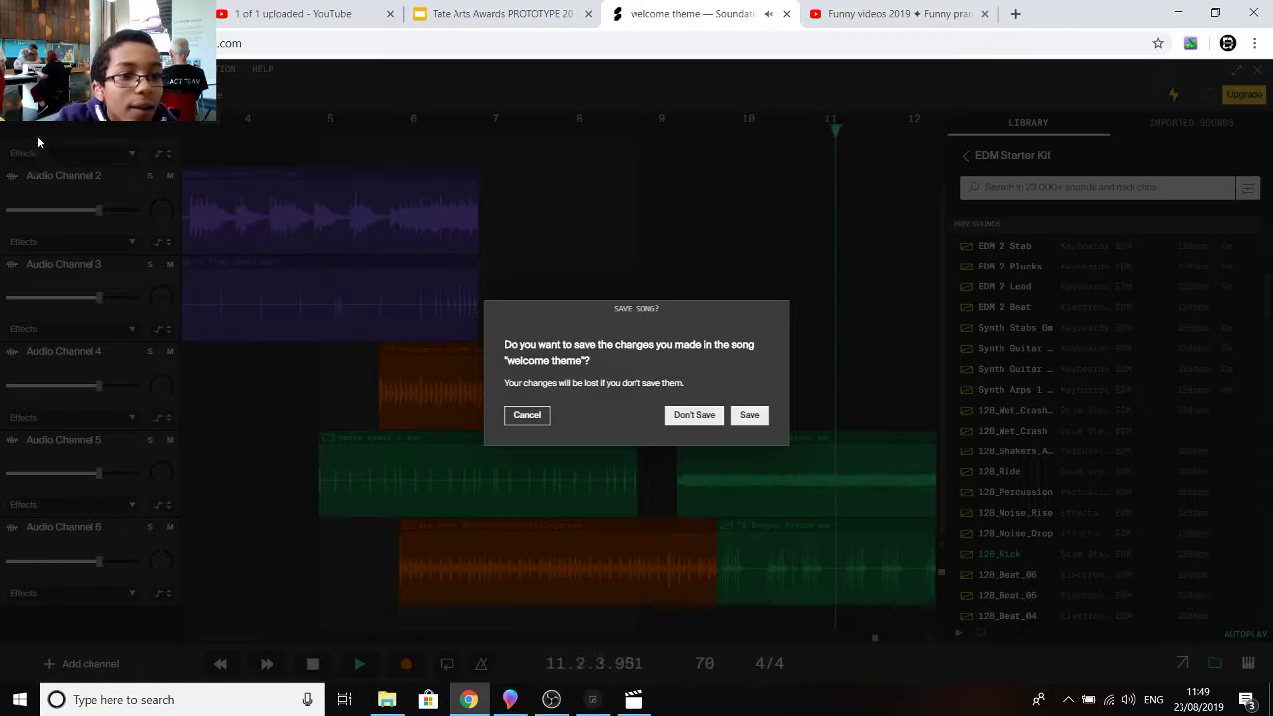
pyautogui.click(742, 417)
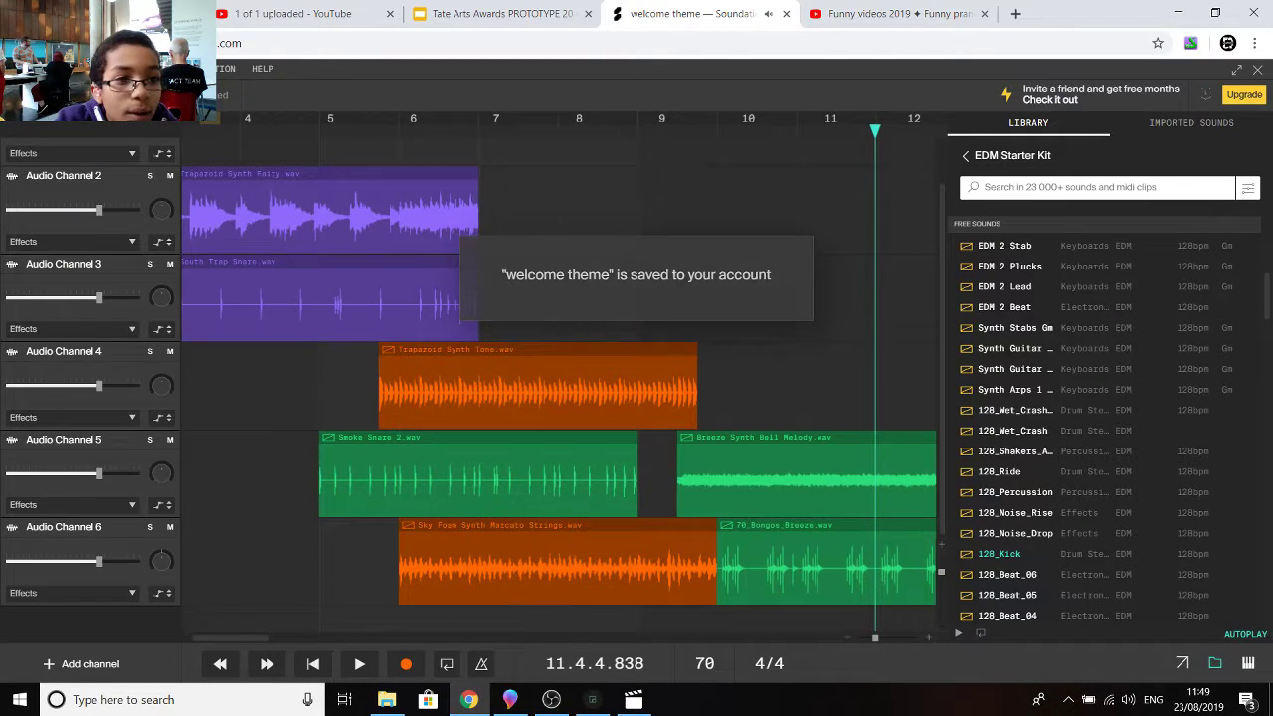
# Step: Open the saved song 'tate theme'
pyautogui.click(22, 68)
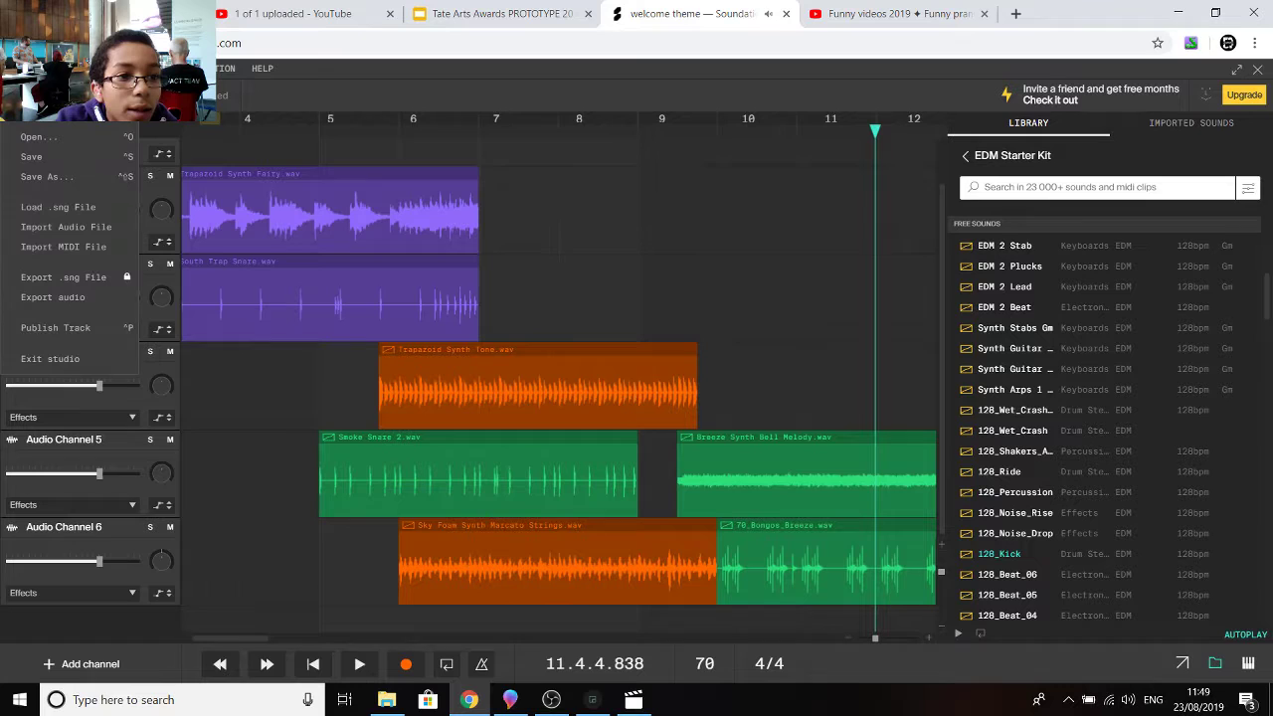
pyautogui.click(38, 136)
pyautogui.click(595, 329)
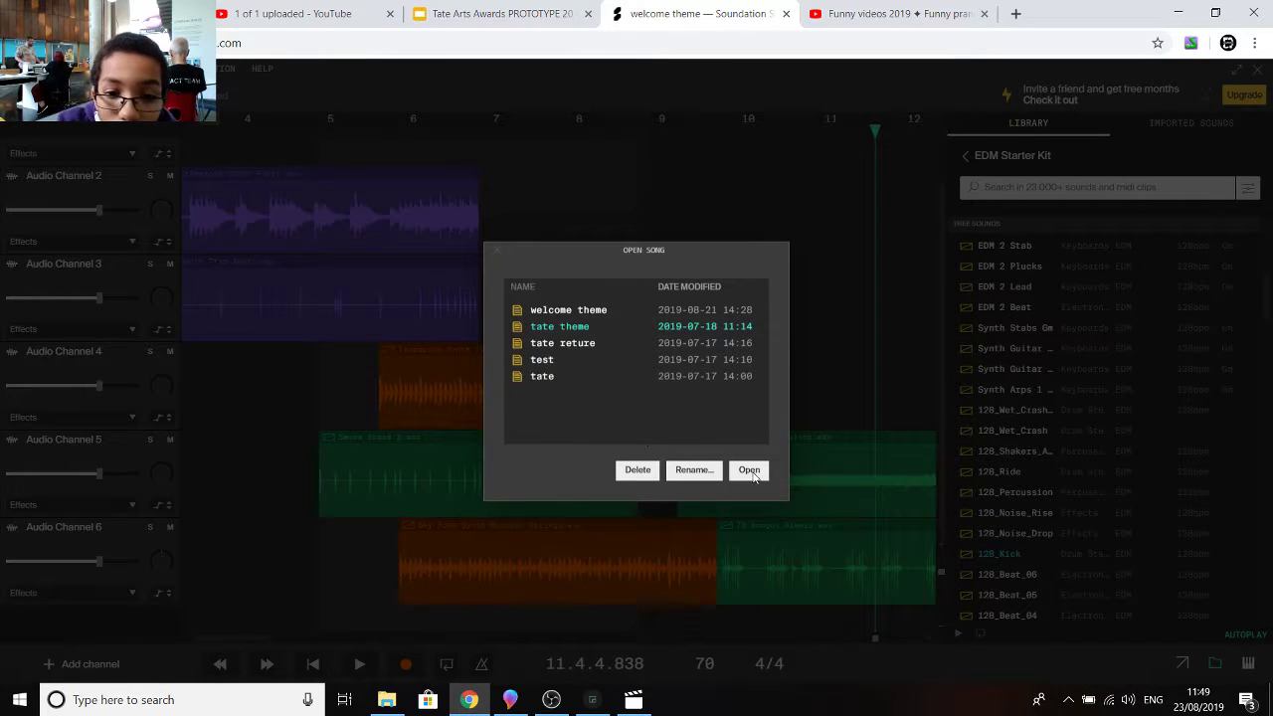
pyautogui.click(751, 470)
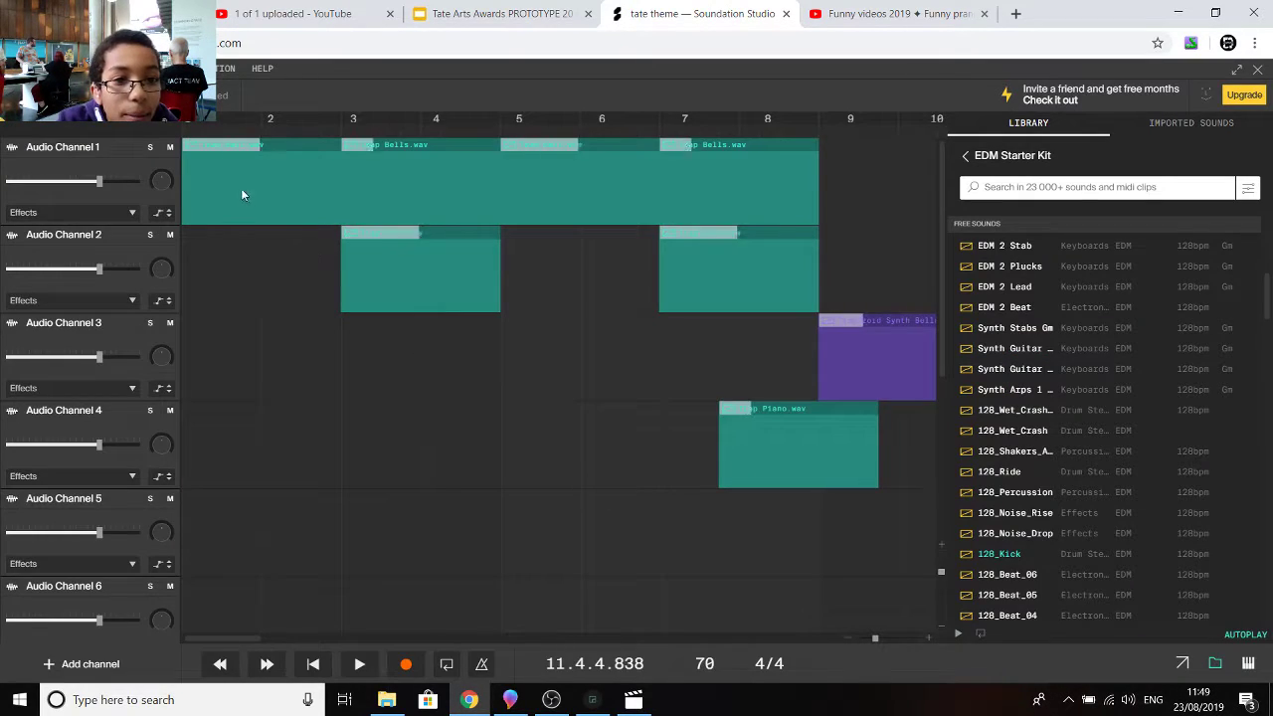
# Step: Play tate theme from its start and turn the Windows speaker volume down from 90
pyautogui.click(175, 128)
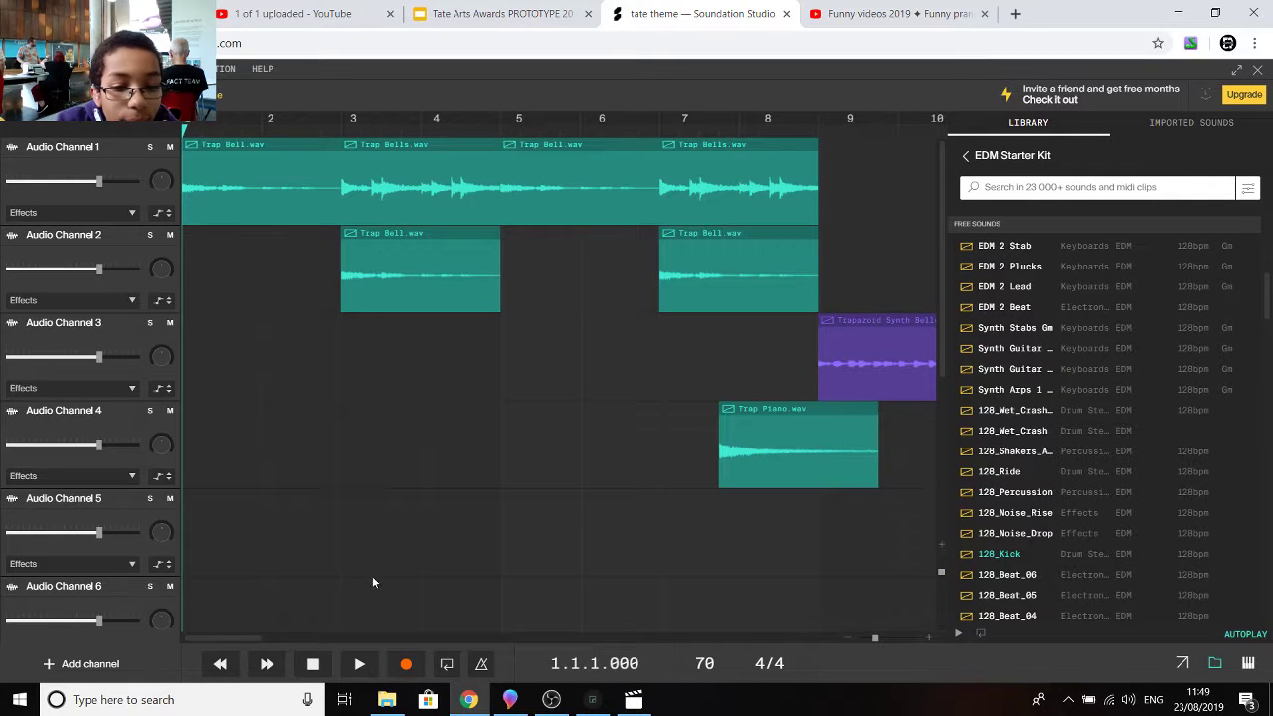
pyautogui.click(360, 663)
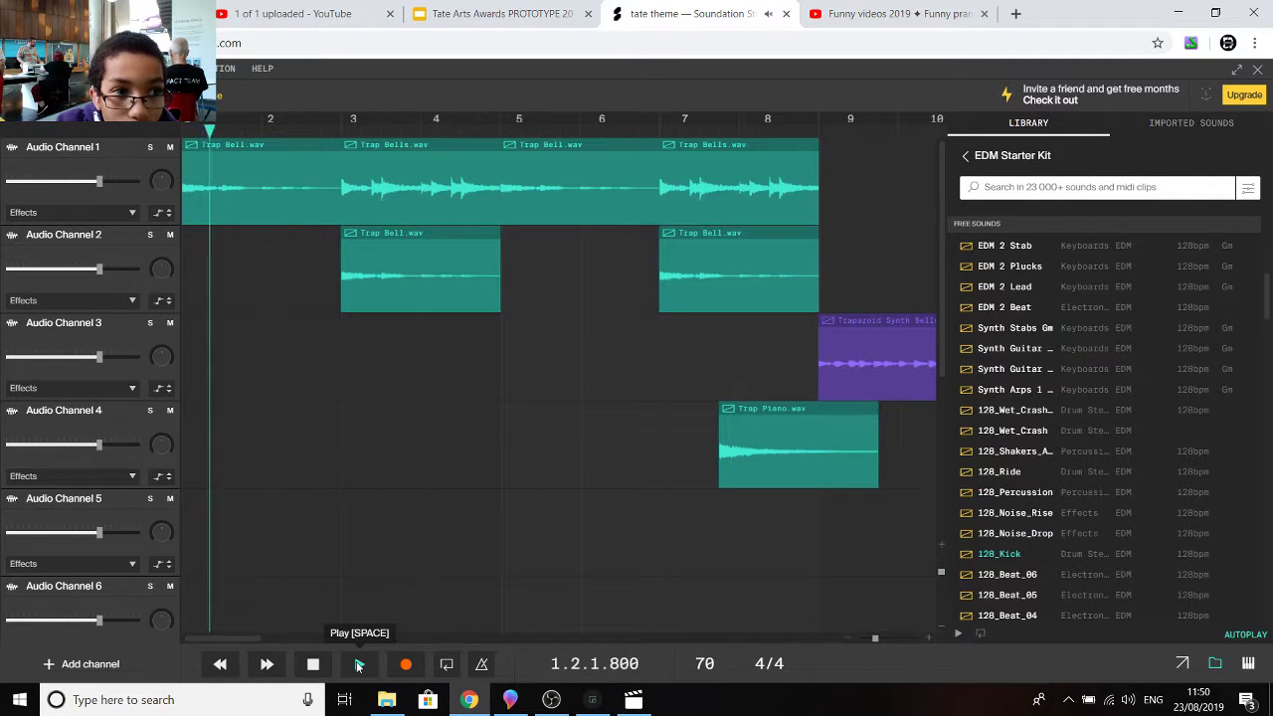
pyautogui.click(1129, 702)
pyautogui.moveTo(1200, 661); pyautogui.dragTo(1143, 663)
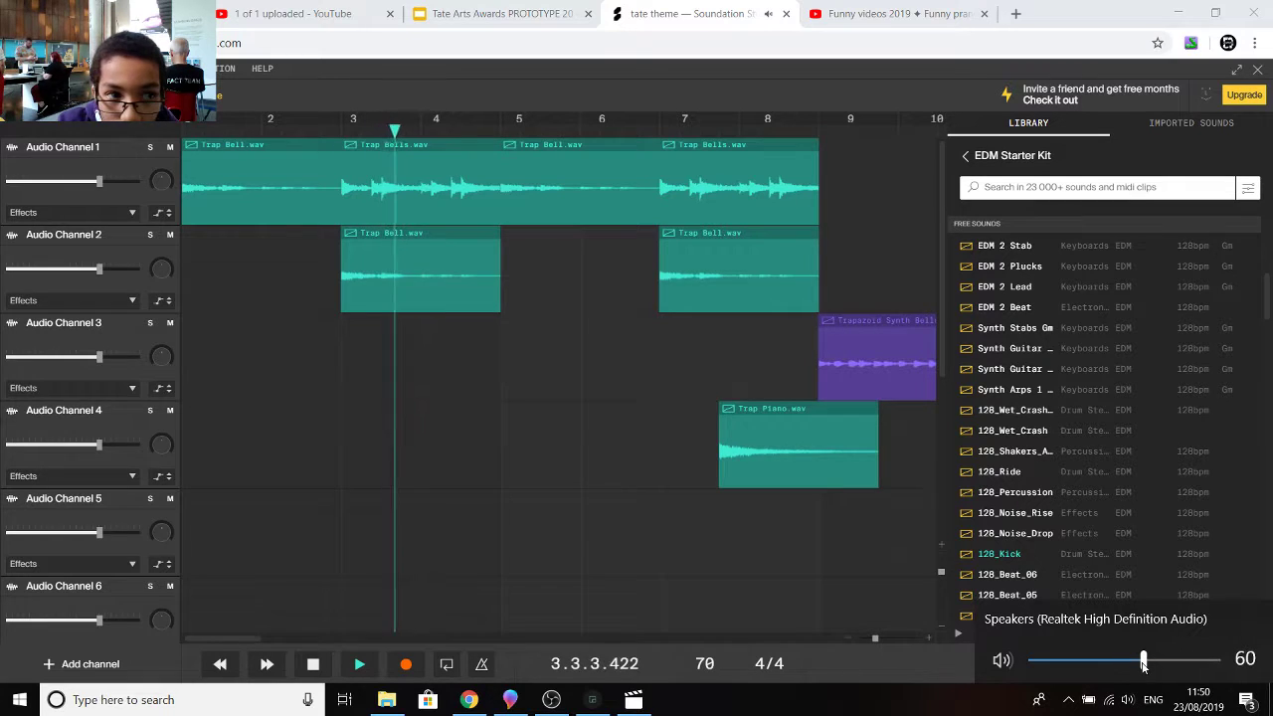
pyautogui.click(721, 564)
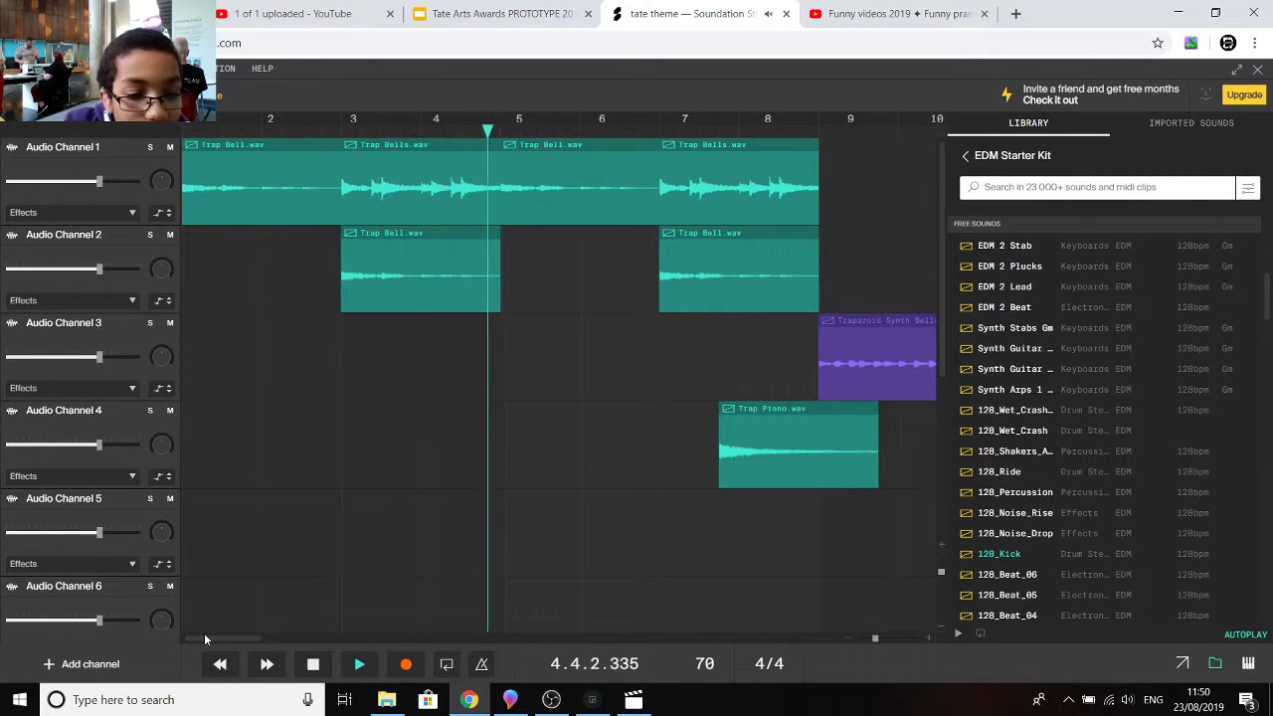
# Step: Follow playback along the timeline past bar 15 toward the Trap Piano and Smoke Xylophone clips
pyautogui.moveTo(205, 636); pyautogui.dragTo(233, 641)
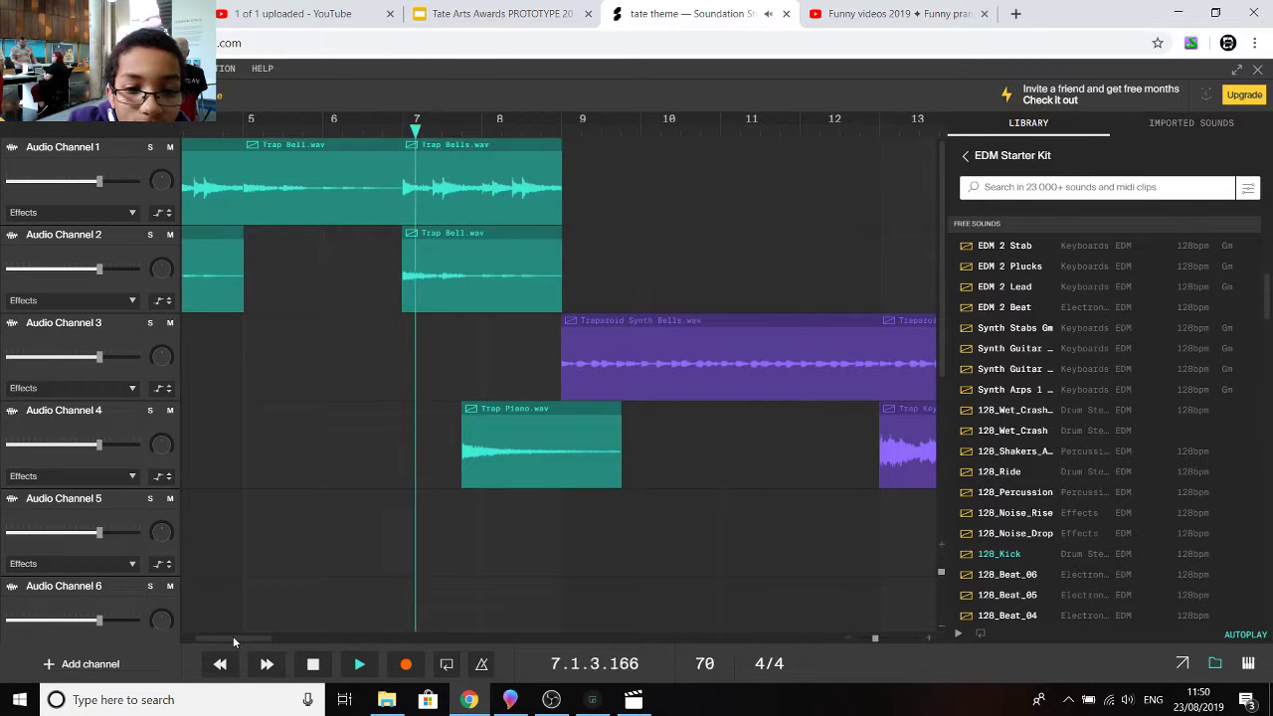
pyautogui.moveTo(234, 634); pyautogui.dragTo(239, 633)
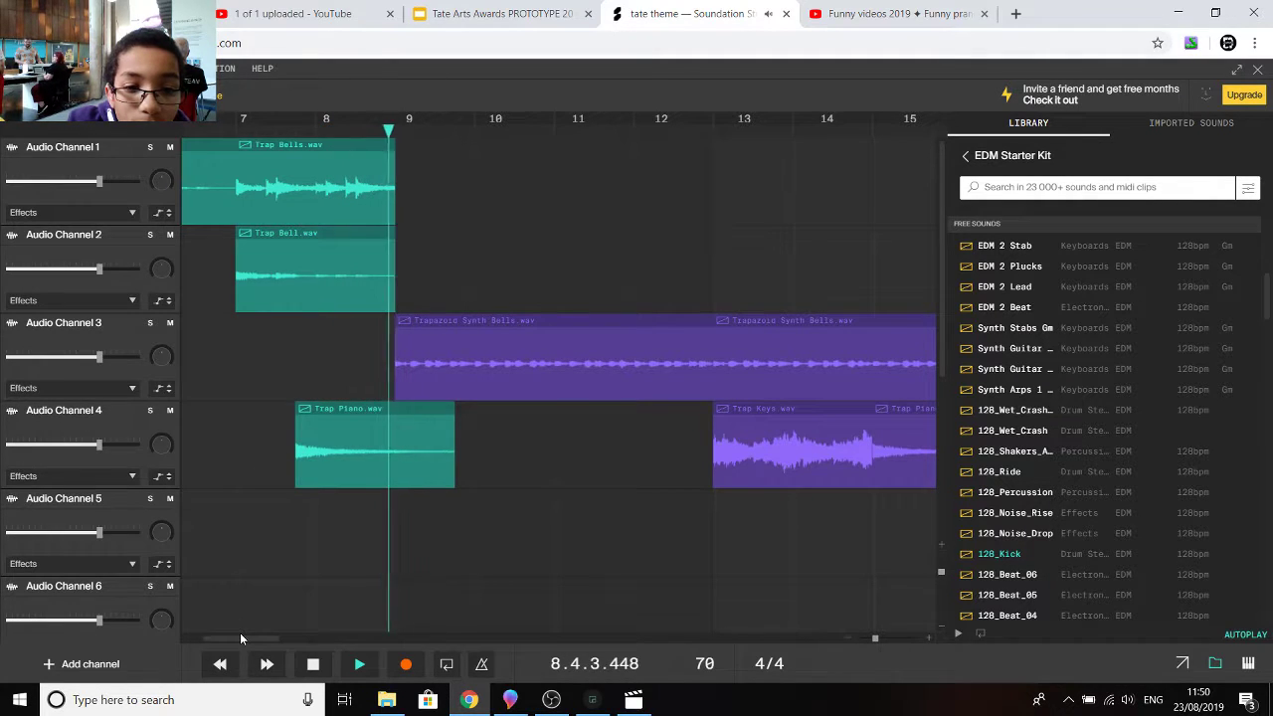
pyautogui.moveTo(240, 633); pyautogui.dragTo(247, 633)
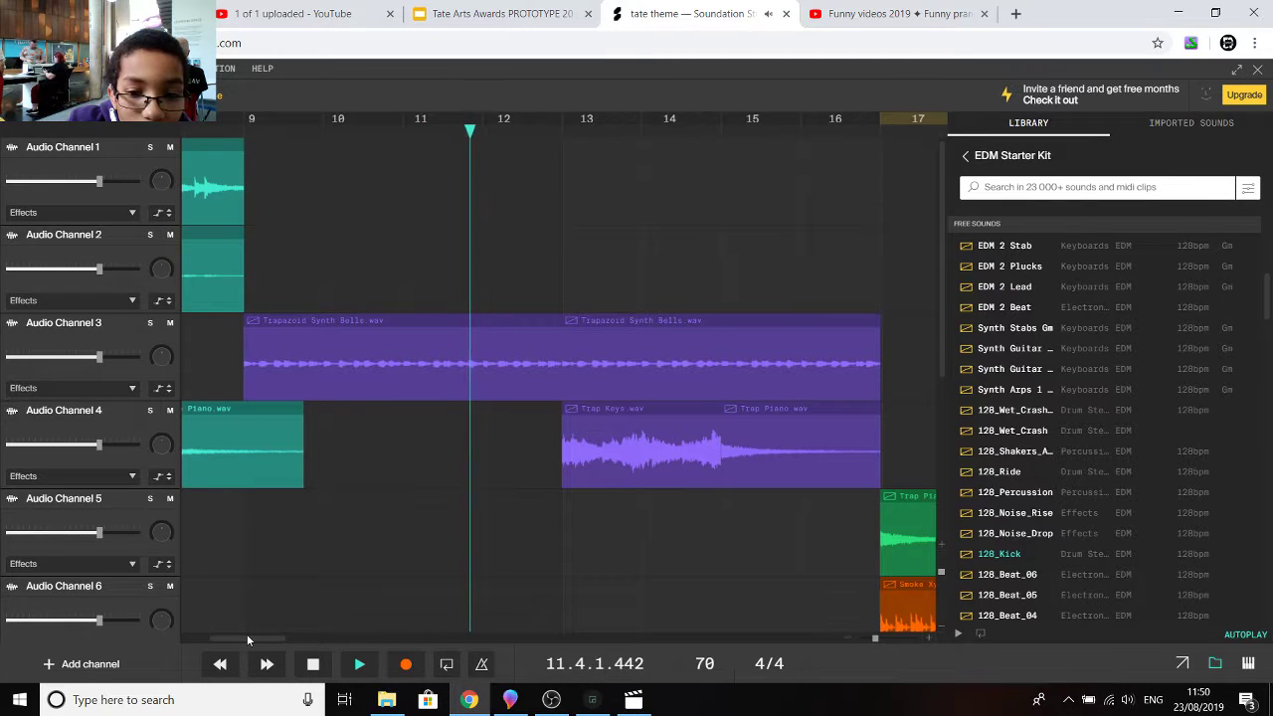
pyautogui.moveTo(247, 634); pyautogui.dragTo(253, 633)
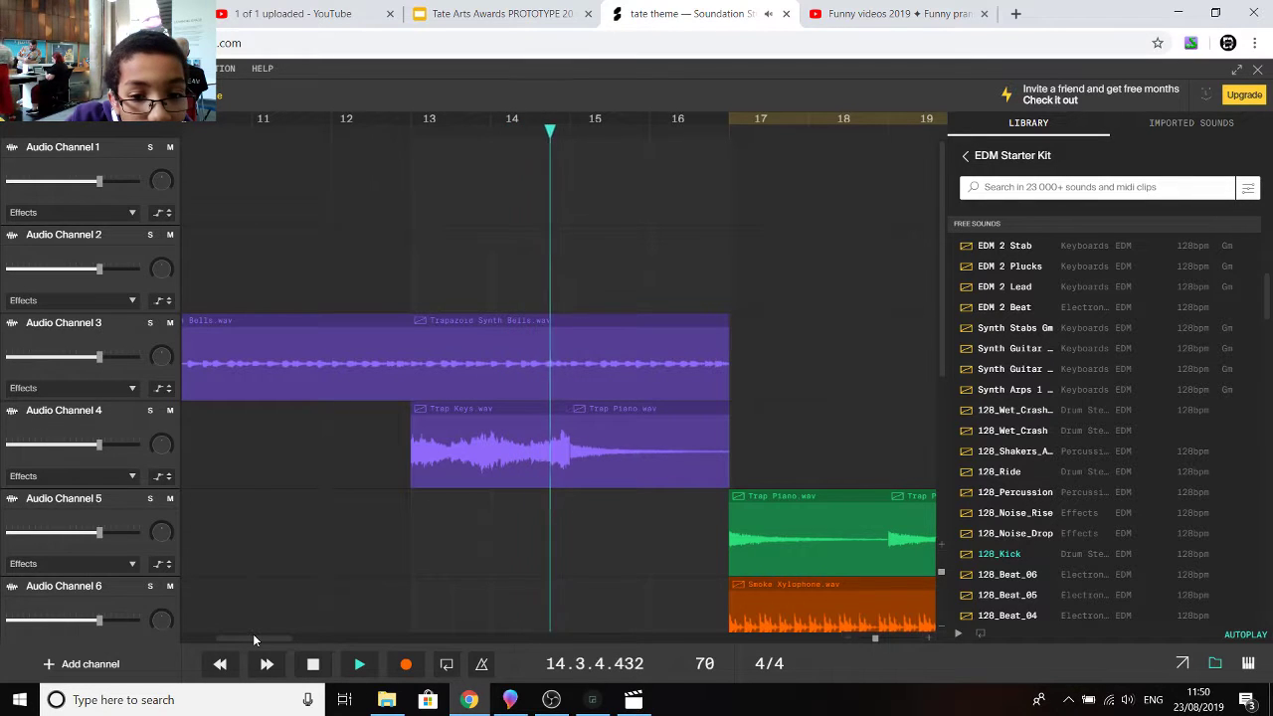
pyautogui.moveTo(253, 634); pyautogui.dragTo(257, 635)
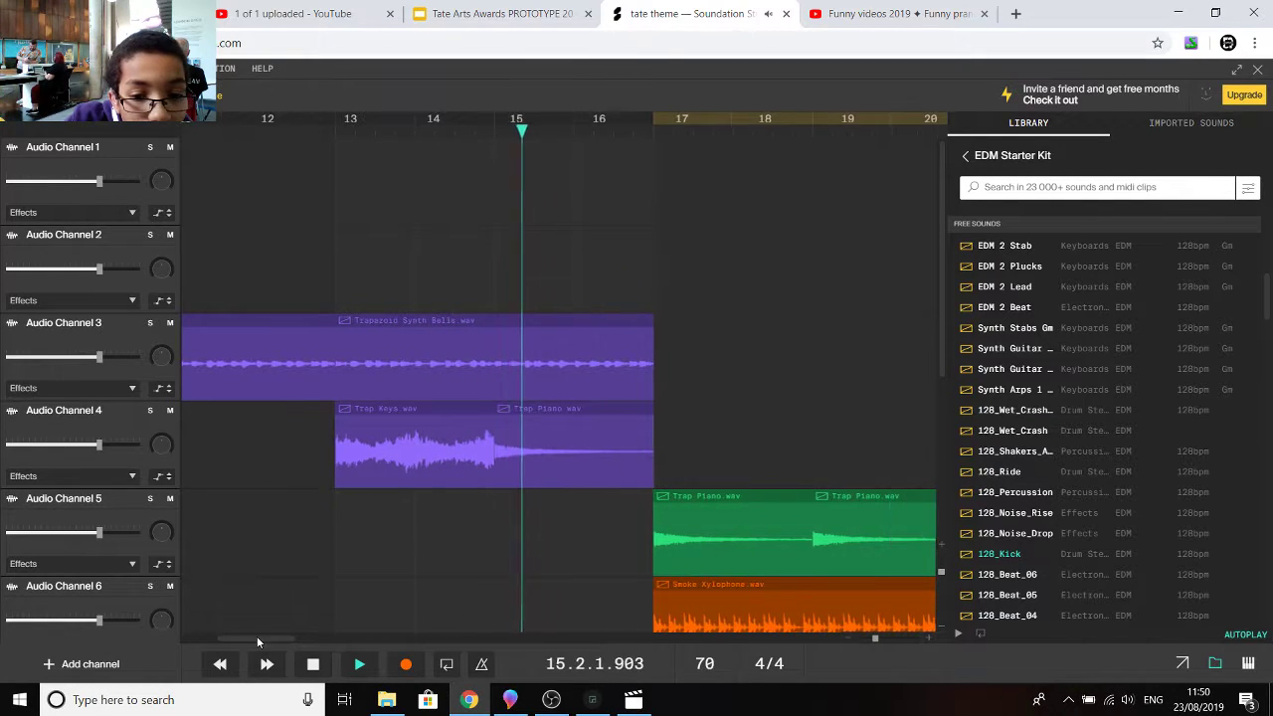
pyautogui.scroll(-3, 741, 341)
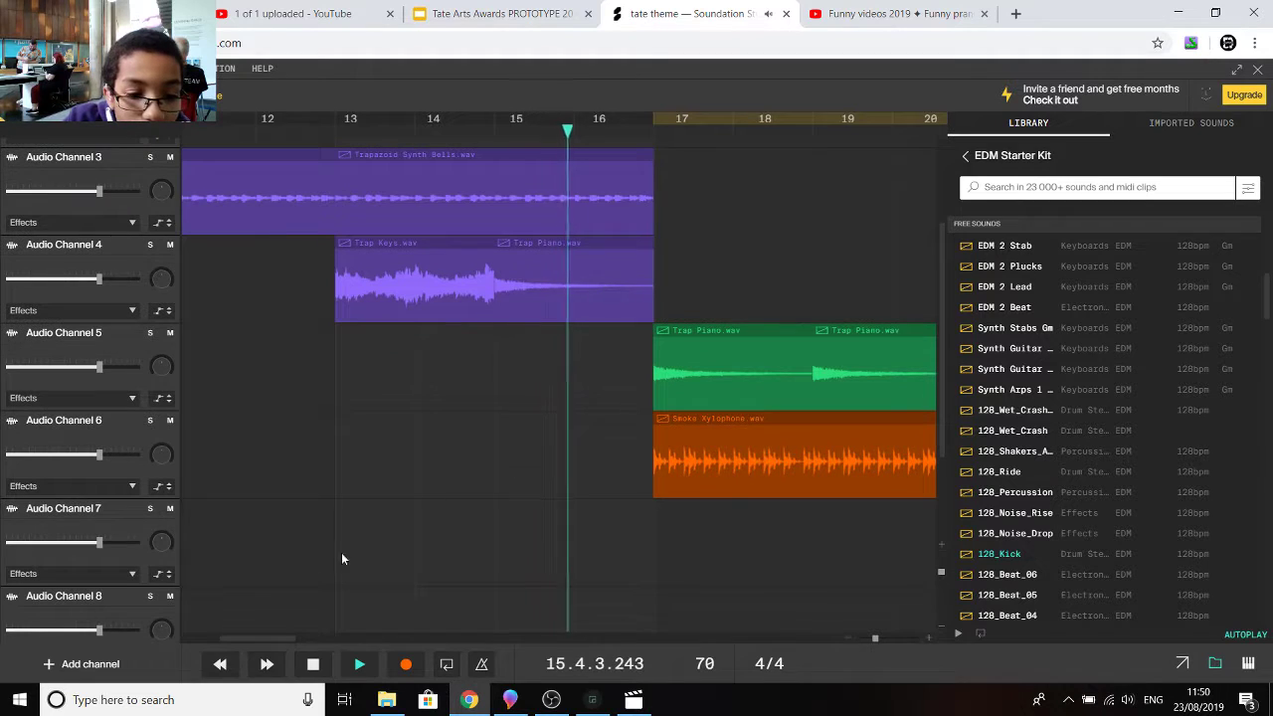
# Step: Follow tate theme playback to bar 22 by moving the timeline and track list
pyautogui.moveTo(222, 635)
pyautogui.mouseDown()
pyautogui.moveTo(258, 636)
pyautogui.moveTo(245, 634)
pyautogui.mouseUp()
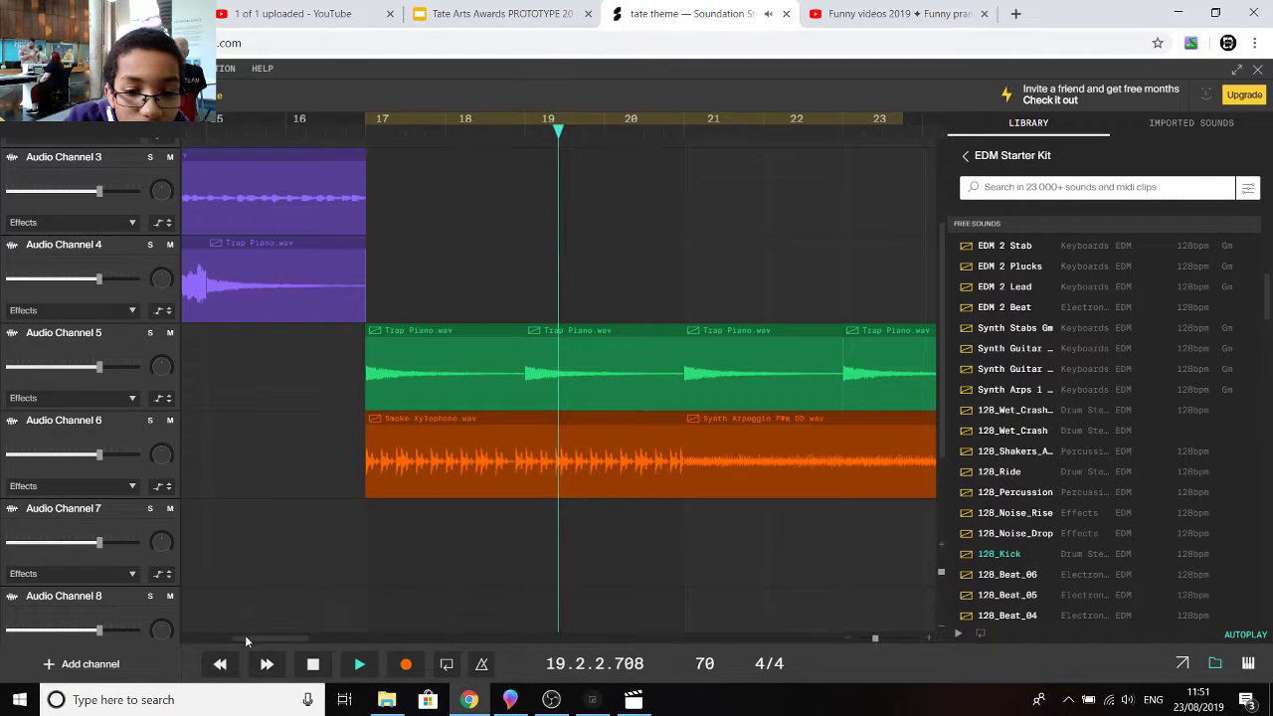
pyautogui.moveTo(245, 635); pyautogui.dragTo(255, 629)
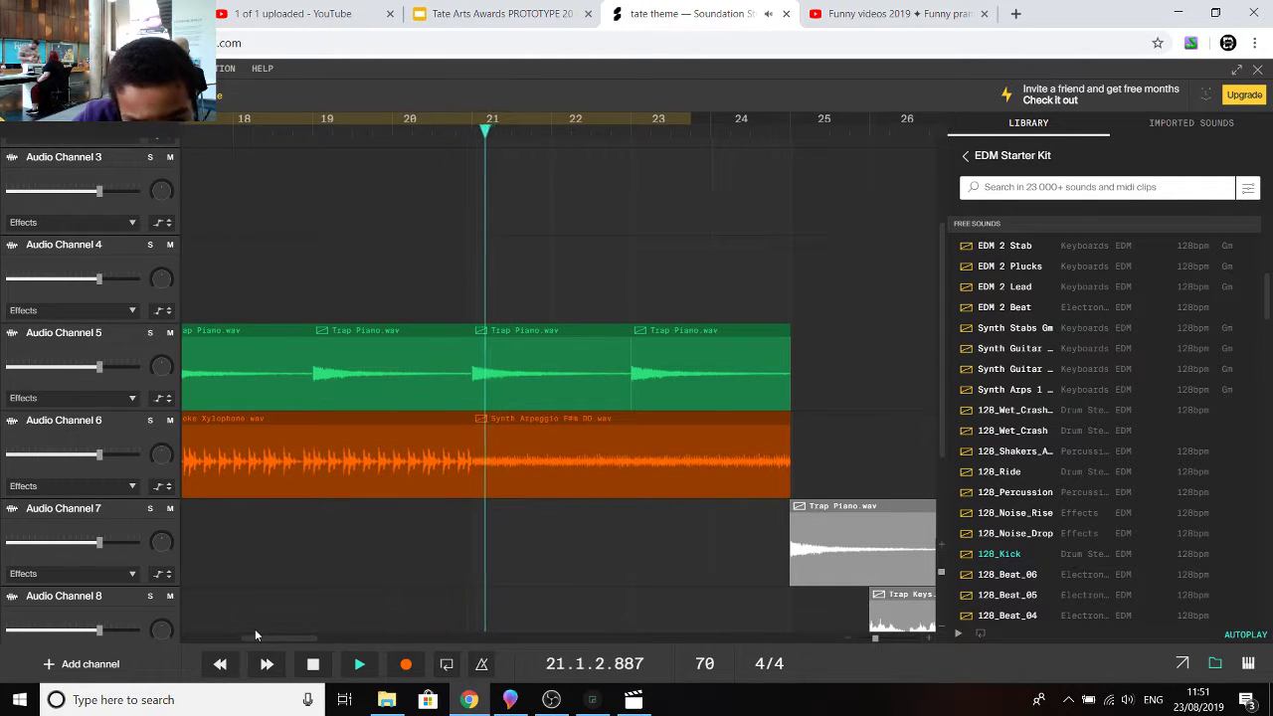
pyautogui.moveTo(254, 629)
pyautogui.mouseDown()
pyautogui.moveTo(280, 643)
pyautogui.moveTo(269, 637)
pyautogui.mouseUp()
pyautogui.scroll(-1, 262, 627)
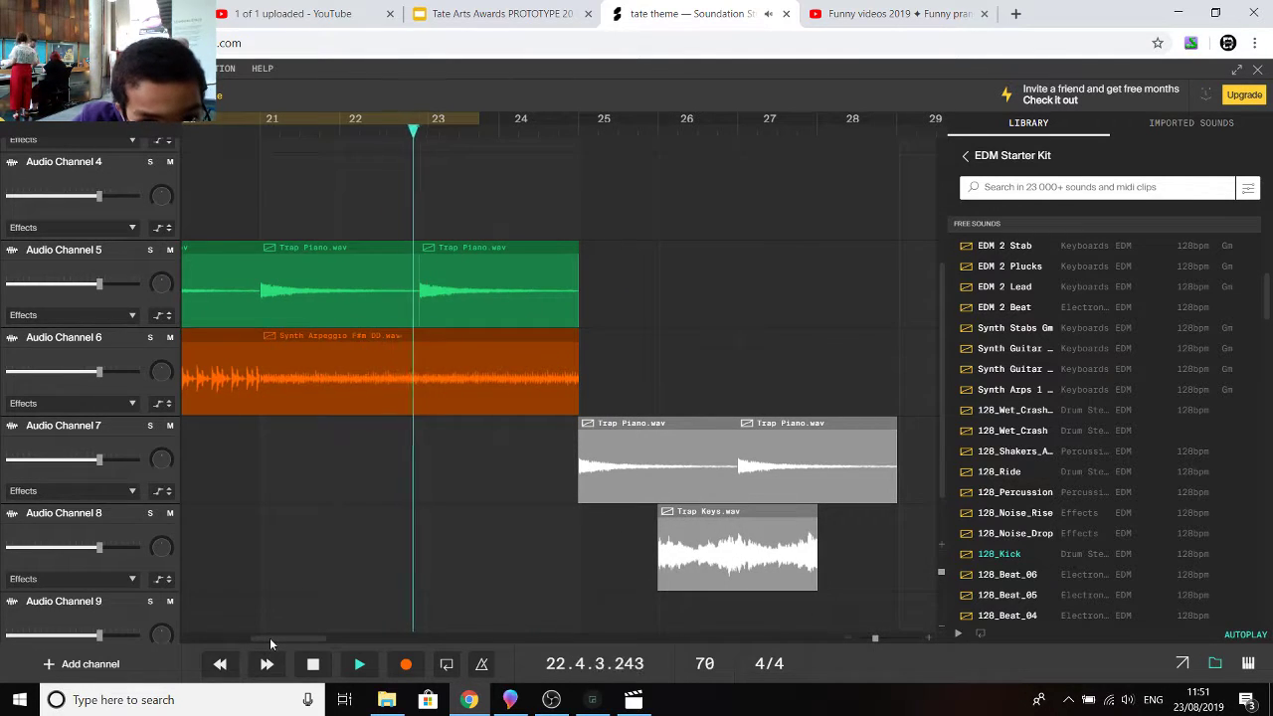